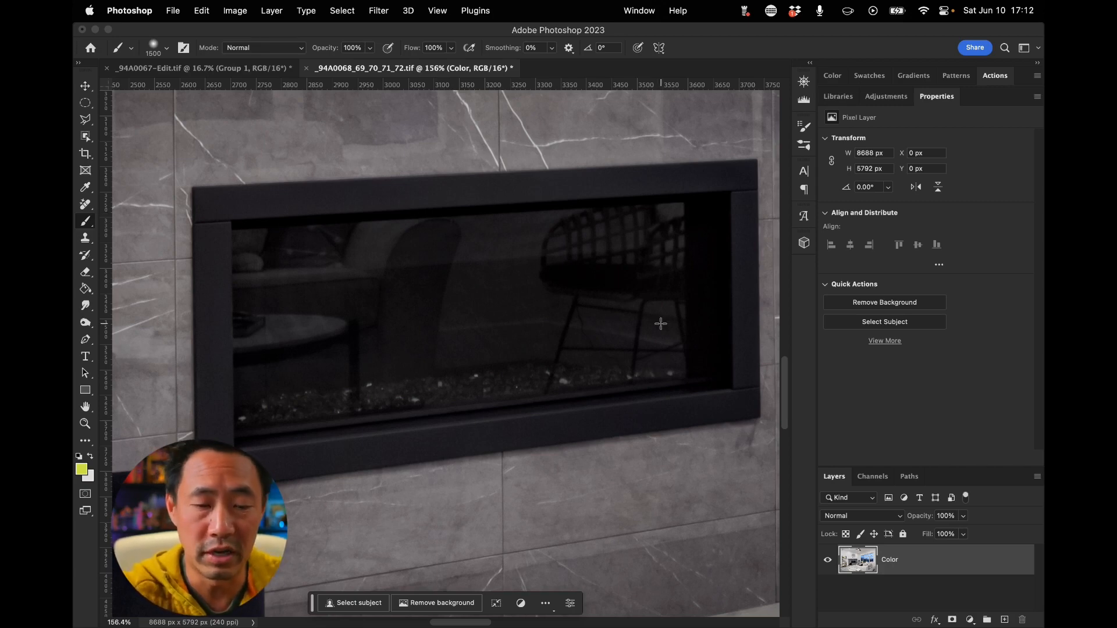
# Step: Create a new layer named "Flame Layuer" above the Color layer
pyautogui.press('super+shift+n')
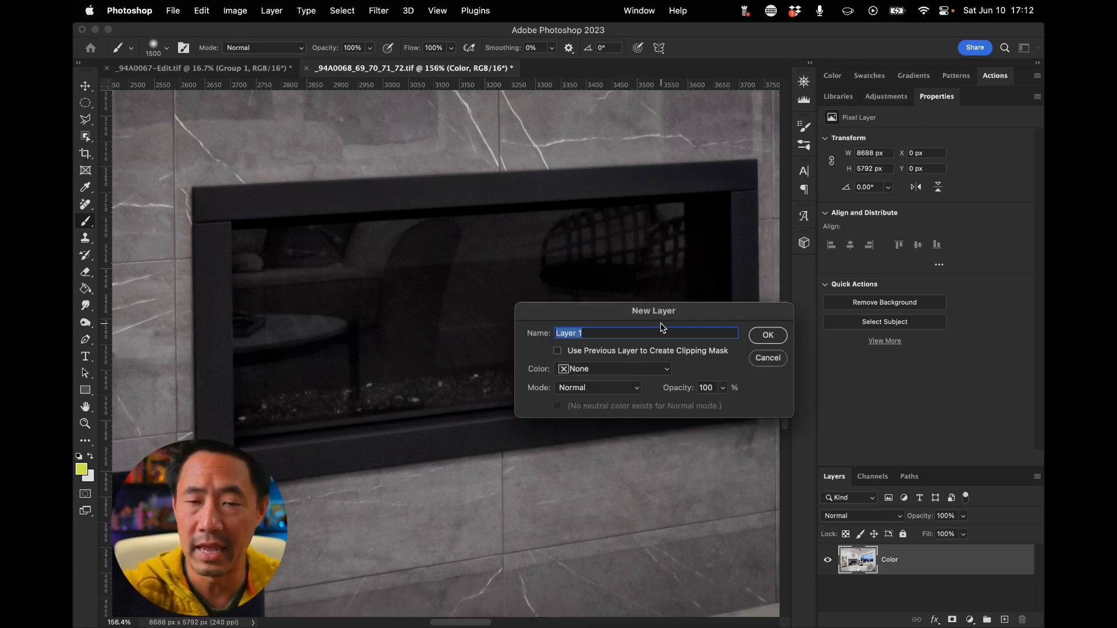
pyautogui.write('Fp')
pyautogui.press('BackSpace')
pyautogui.write('lame Layuer')
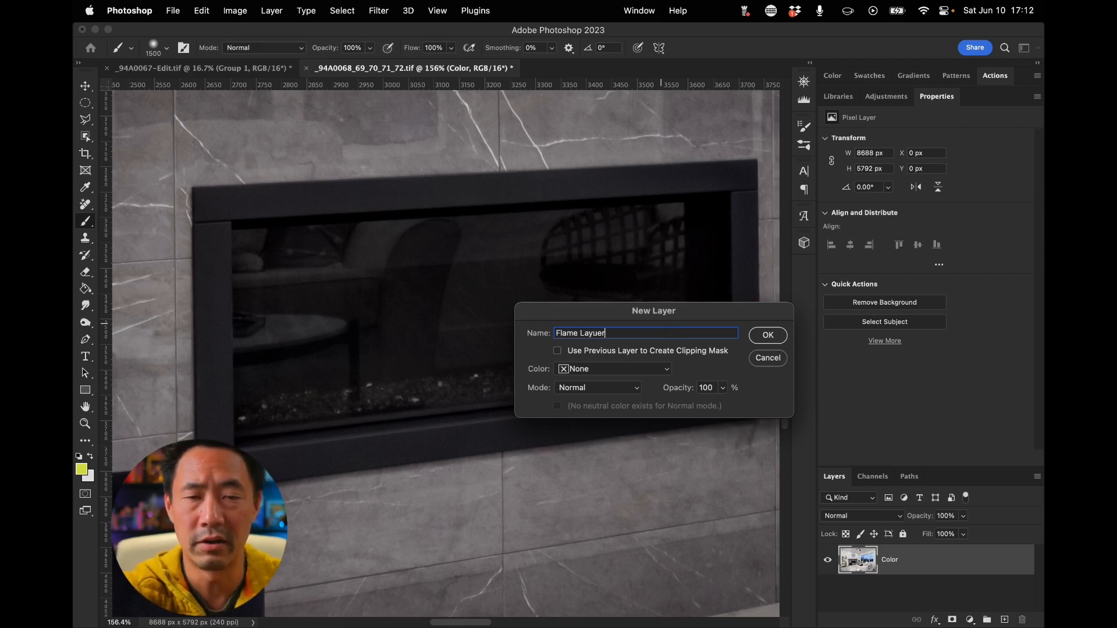
pyautogui.press('Return')
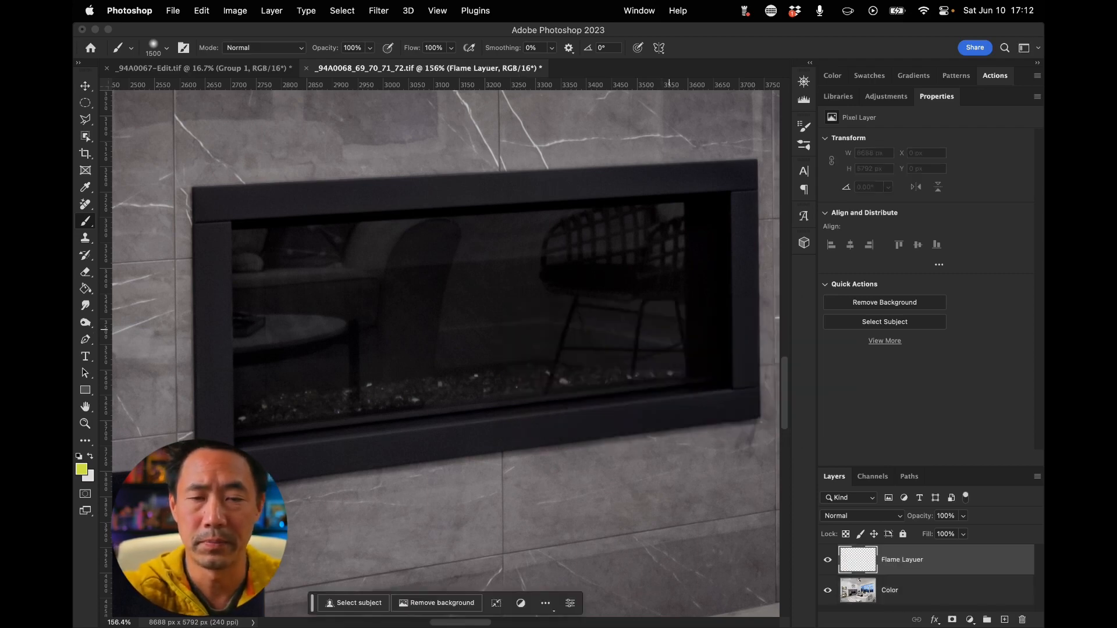
# Step: Draw a straight Pen tool path along the ember bed inside the fireplace, about 774 px wide and 88 px high
pyautogui.press('p')
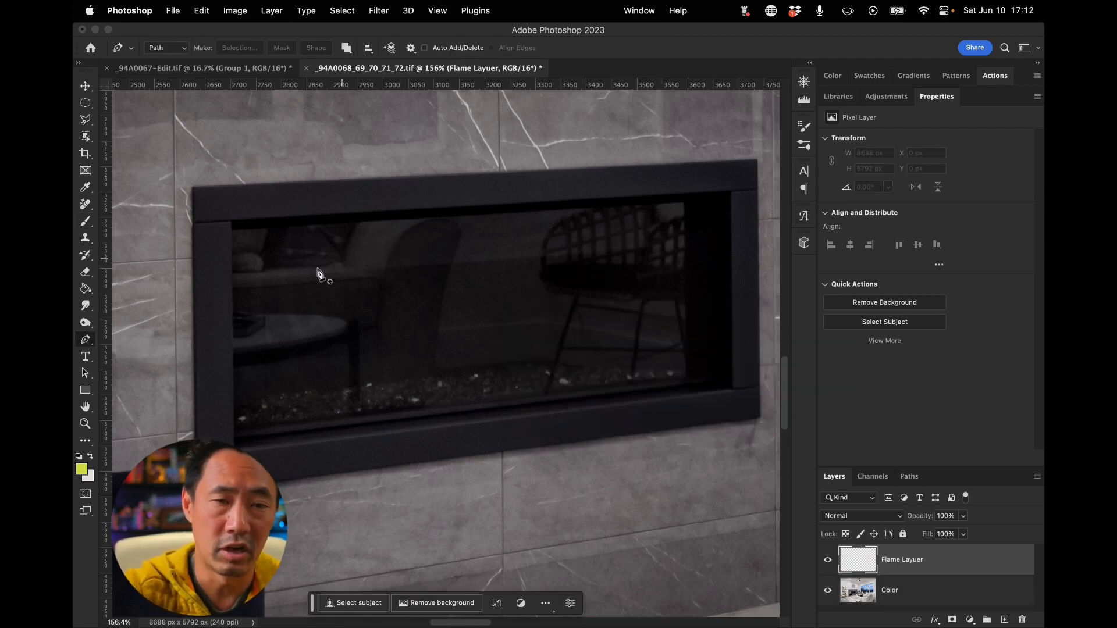
pyautogui.click(251, 415)
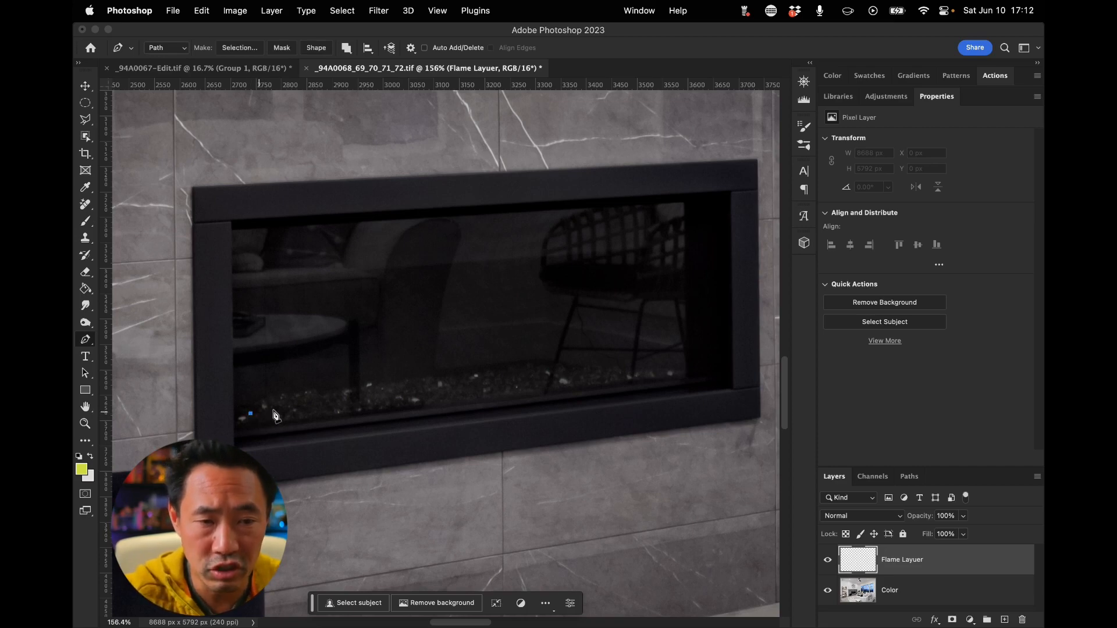
pyautogui.click(644, 368)
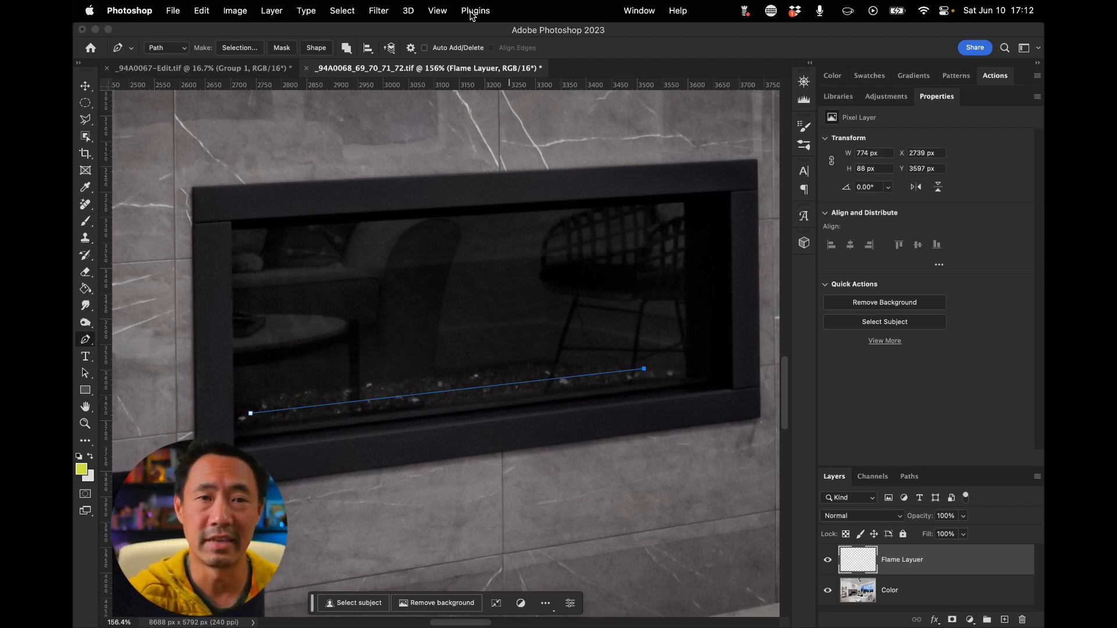
# Step: Start the Flame render filter on the path with length 53, randomized length turned off and width 45
pyautogui.click(385, 12)
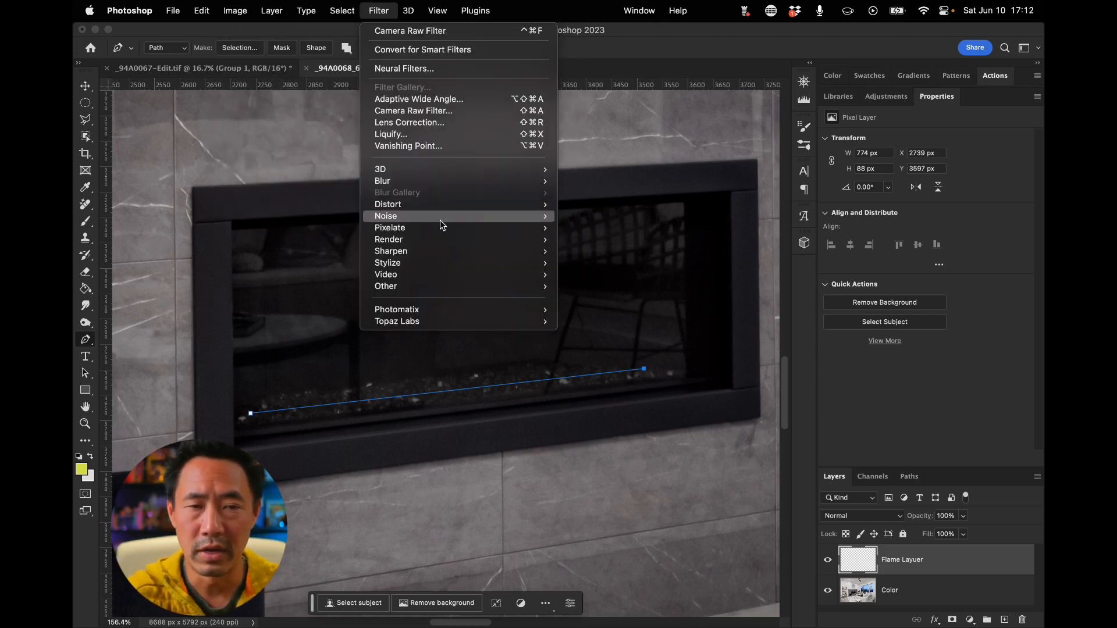
pyautogui.moveTo(448, 239)
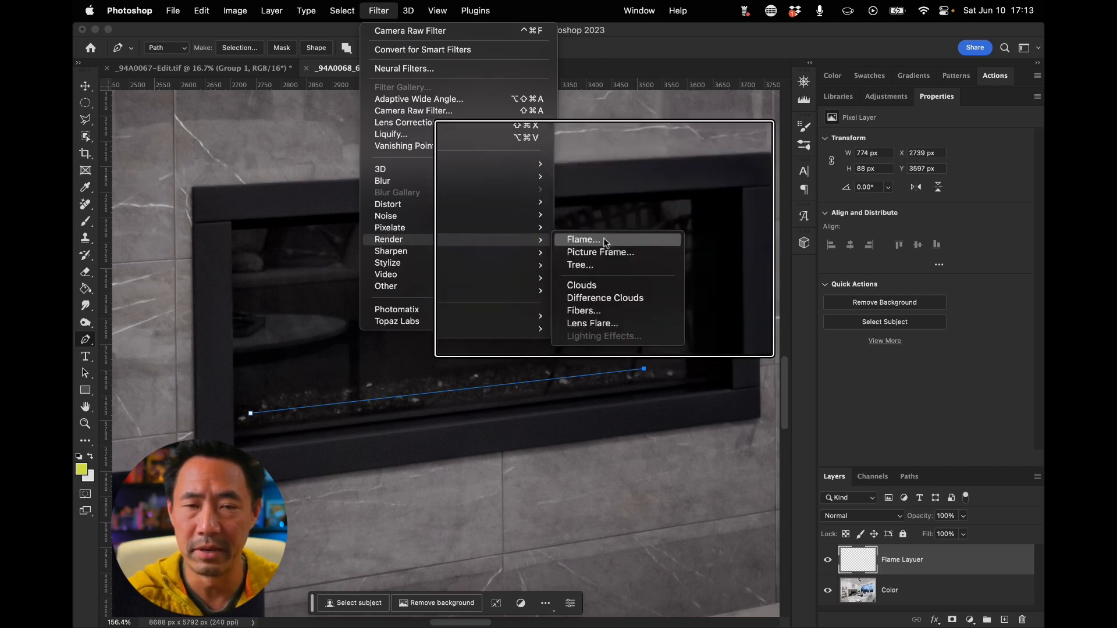
pyautogui.click(590, 243)
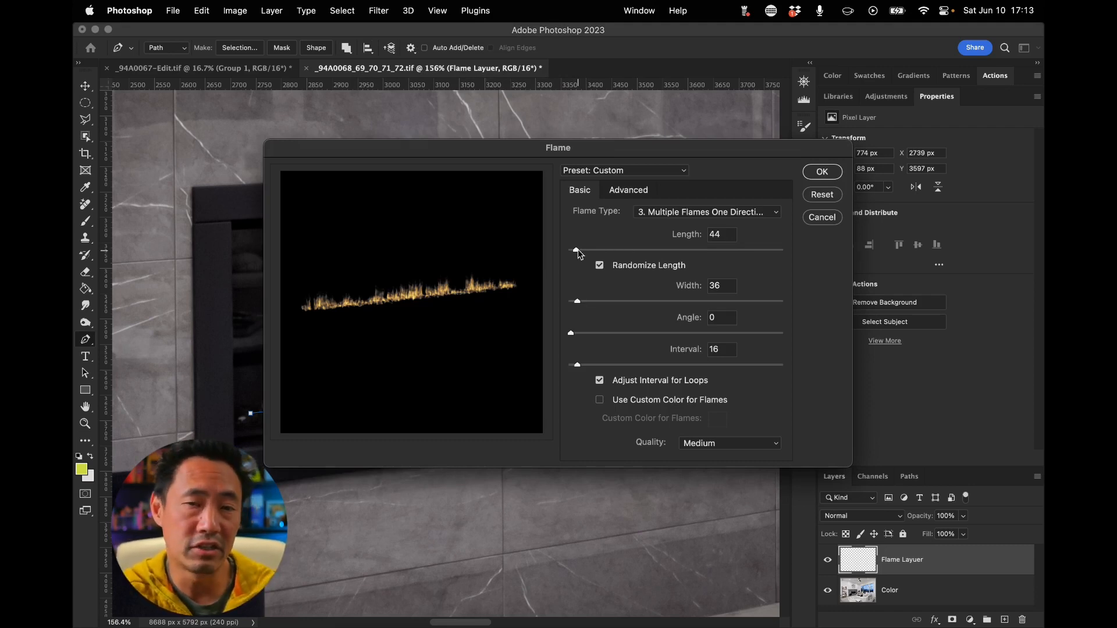
pyautogui.moveTo(577, 250)
pyautogui.mouseDown()
pyautogui.moveTo(606, 251)
pyautogui.moveTo(581, 254)
pyautogui.mouseUp()
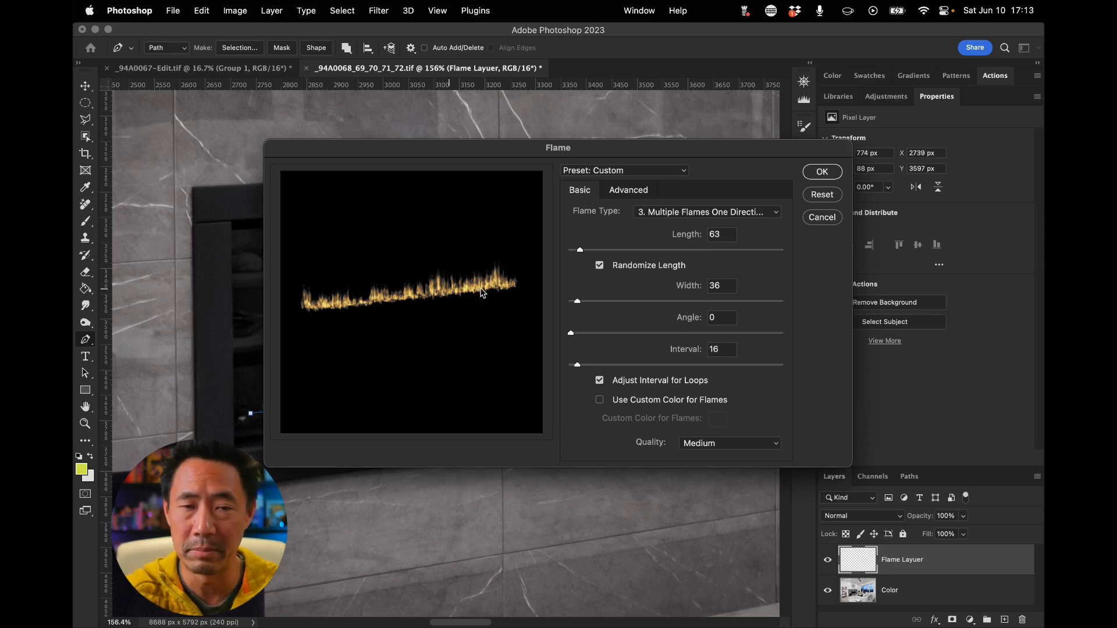
pyautogui.click(601, 266)
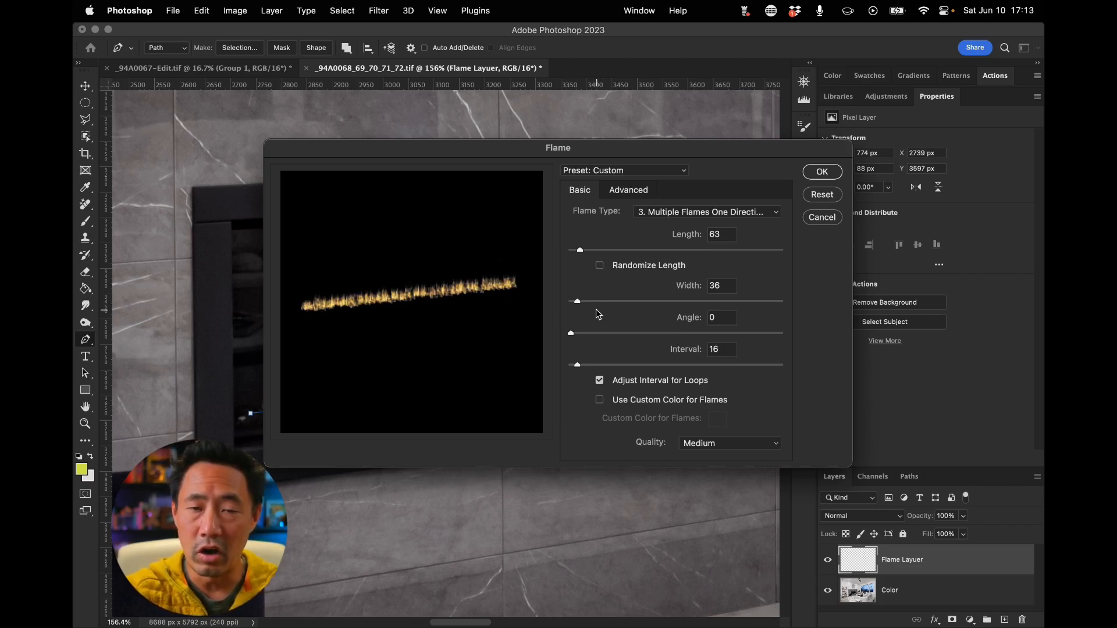
pyautogui.moveTo(580, 250); pyautogui.dragTo(577, 255)
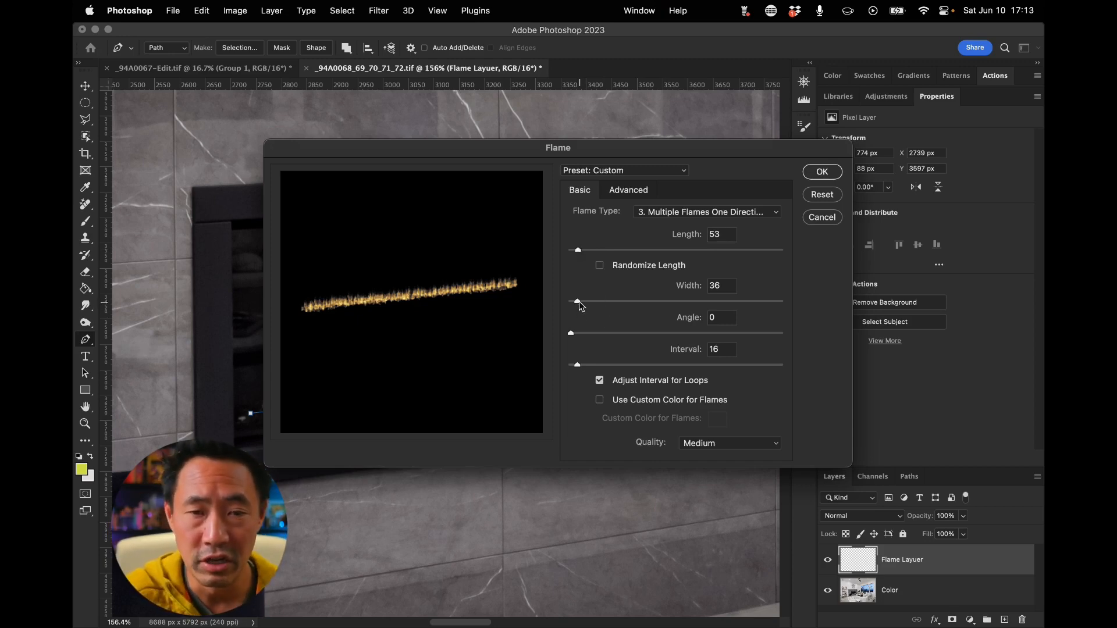
pyautogui.moveTo(578, 301)
pyautogui.mouseDown()
pyautogui.moveTo(593, 305)
pyautogui.moveTo(578, 302)
pyautogui.mouseUp()
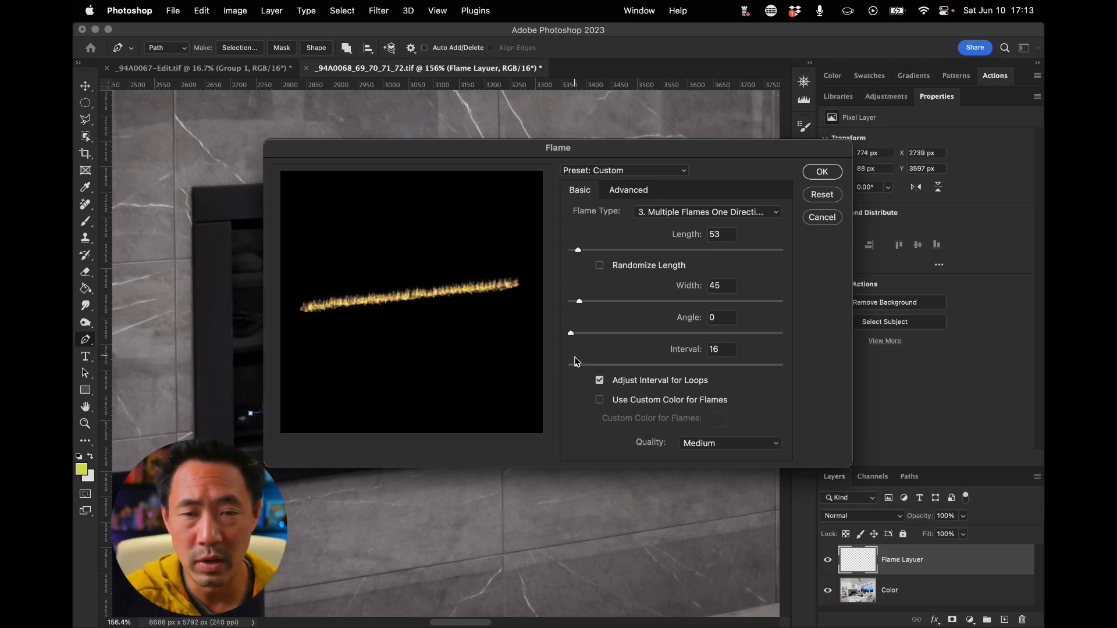
# Step: Set the flame interval to 36 and render the flames along the path
pyautogui.moveTo(579, 364)
pyautogui.mouseDown()
pyautogui.moveTo(672, 367)
pyautogui.moveTo(600, 369)
pyautogui.mouseUp()
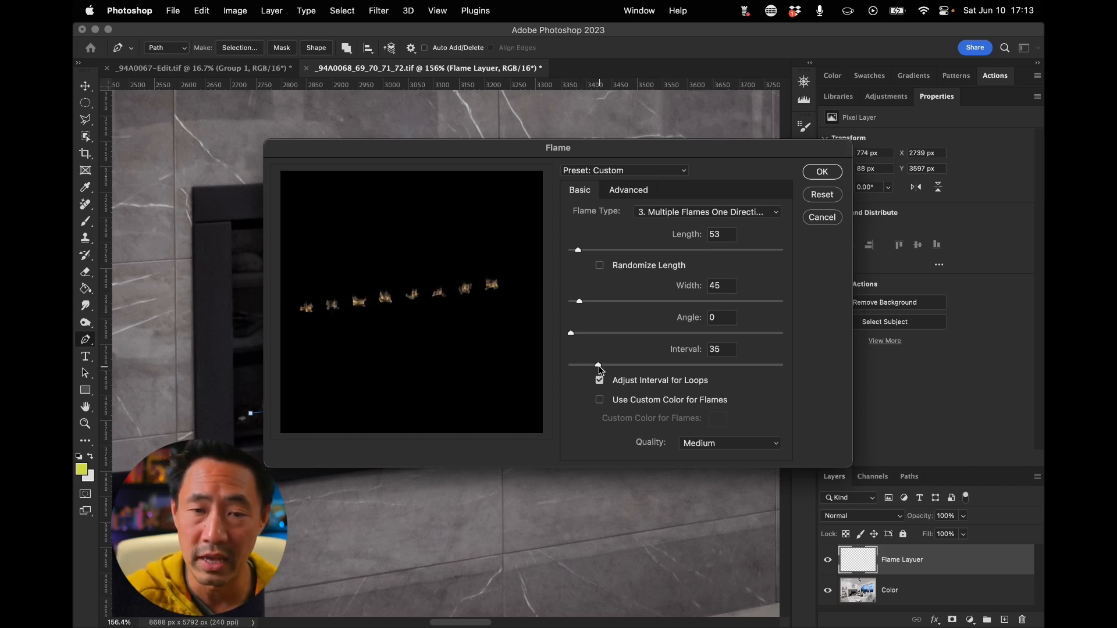
pyautogui.click(606, 367)
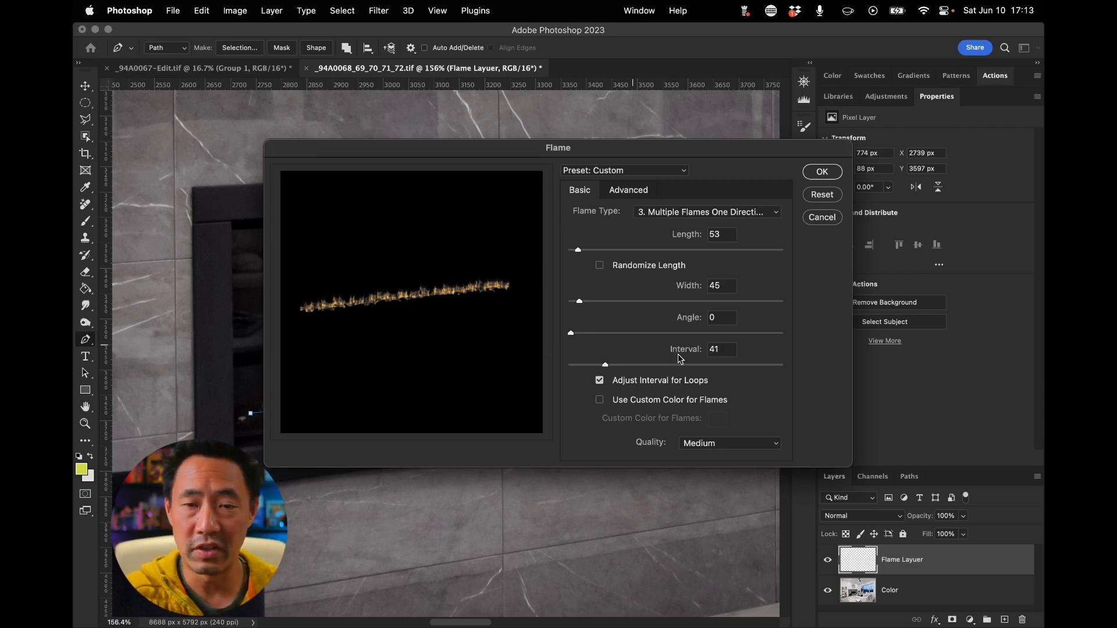
pyautogui.moveTo(575, 372); pyautogui.dragTo(555, 371)
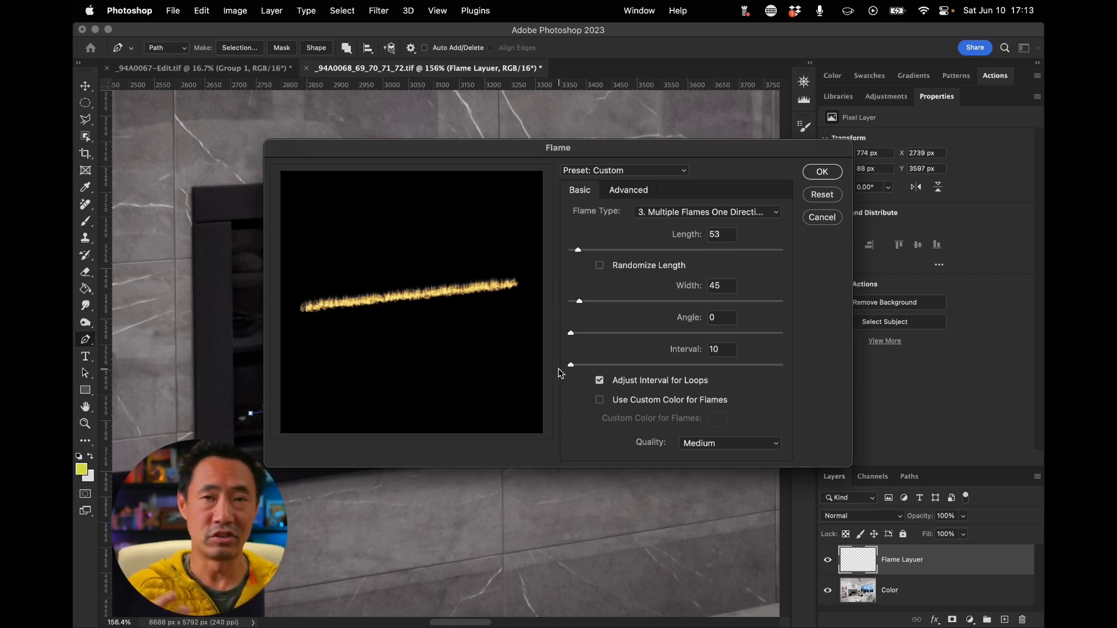
pyautogui.moveTo(580, 370); pyautogui.dragTo(595, 367)
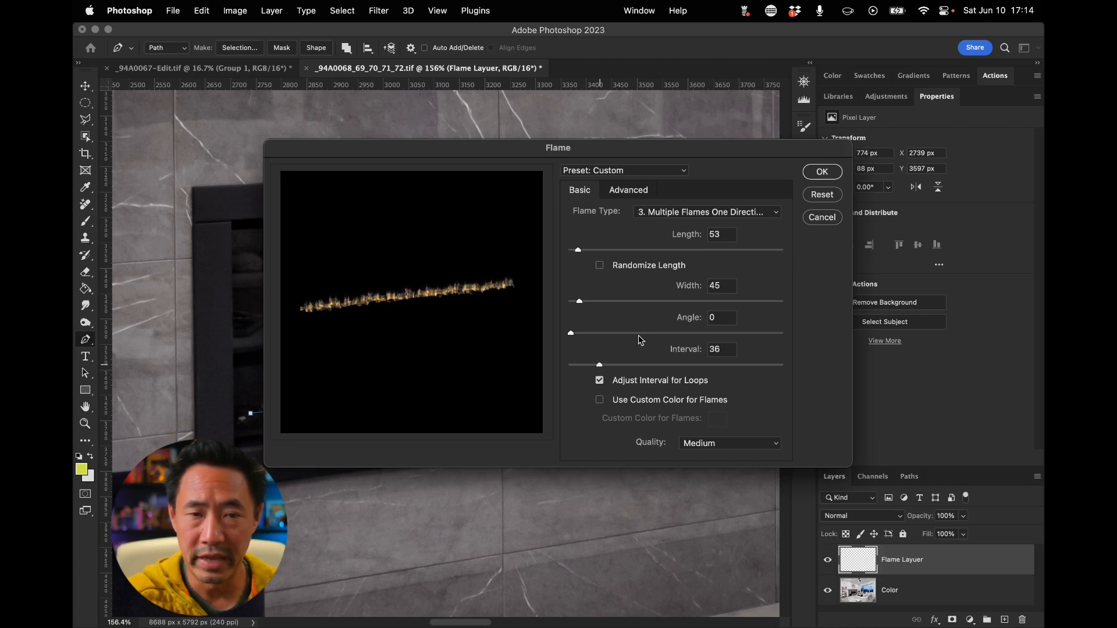
pyautogui.click(822, 172)
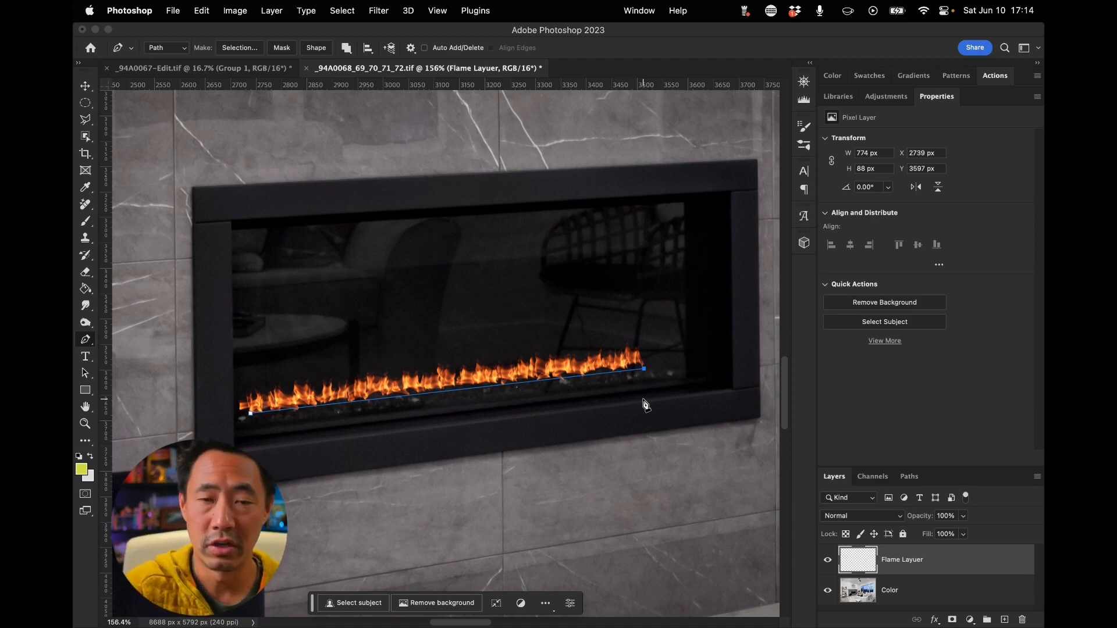
# Step: Examine the rendered flames along the ember bed up close
pyautogui.press('super+plus')
pyautogui.press('super+plus')
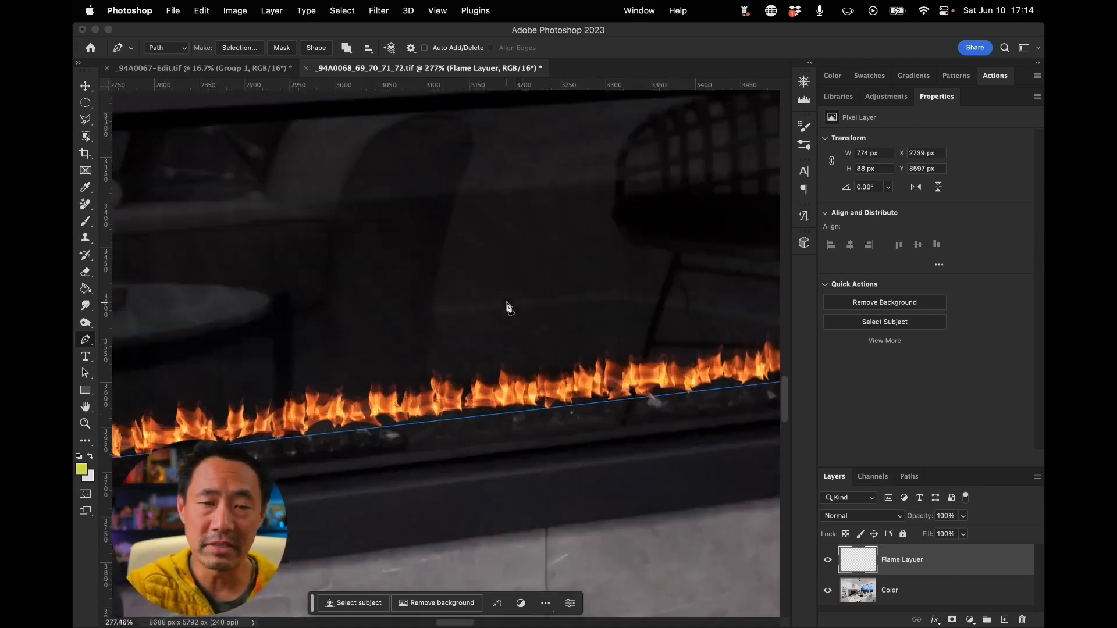
pyautogui.press('super+plus')
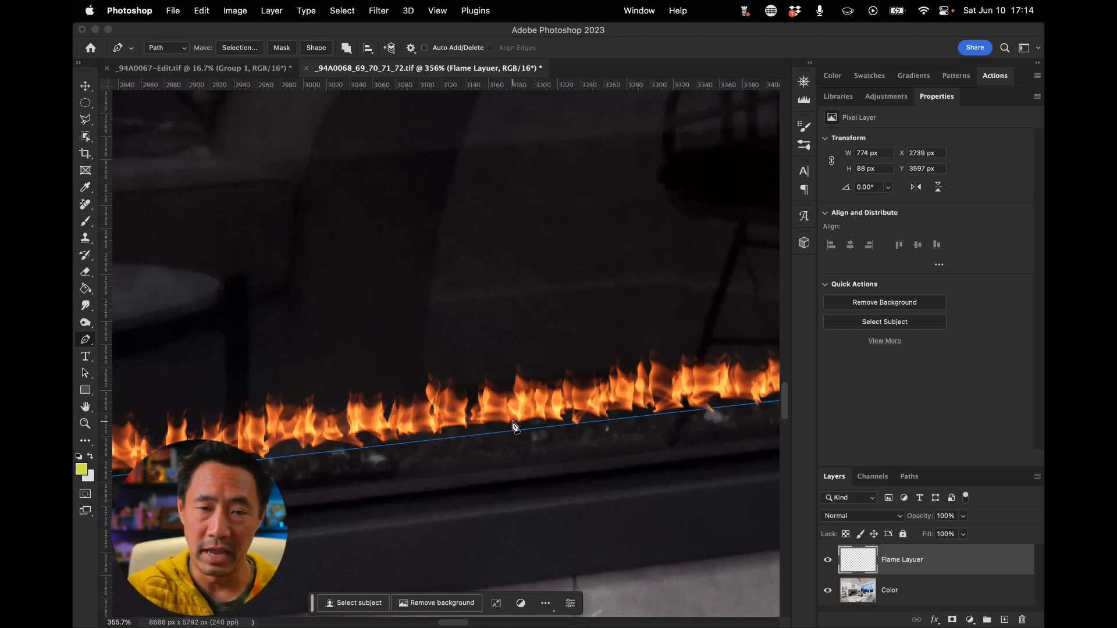
pyautogui.press('super+minus')
pyautogui.press('super+minus')
pyautogui.press('super+minus')
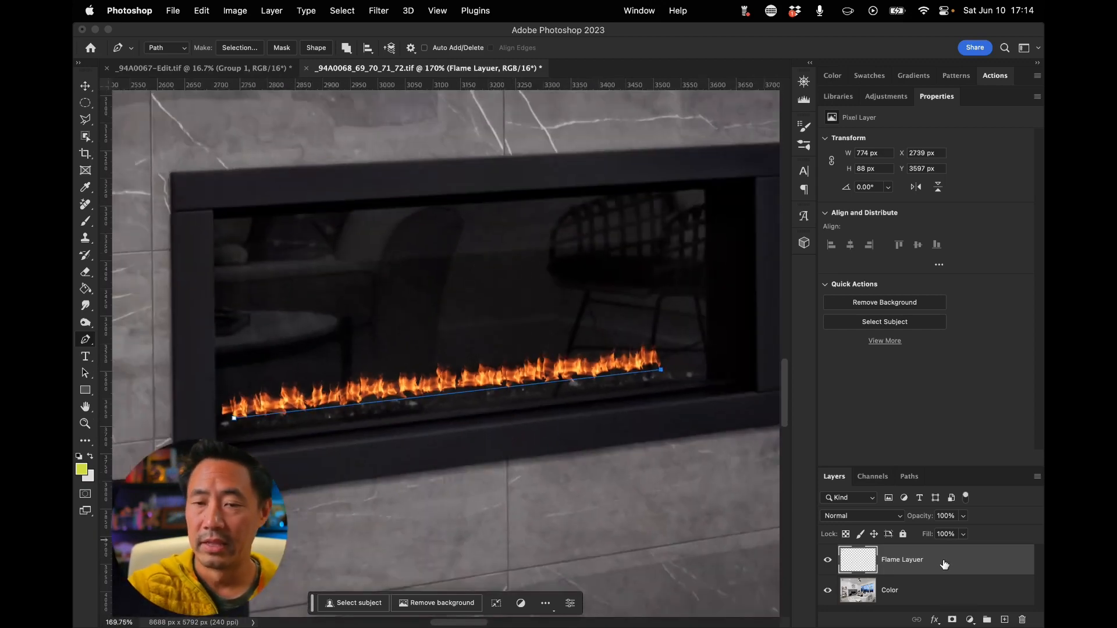
# Step: Duplicate the flame layer as "Blue Flame" and place the copy beneath the original flame layer
pyautogui.rightClick(944, 564)
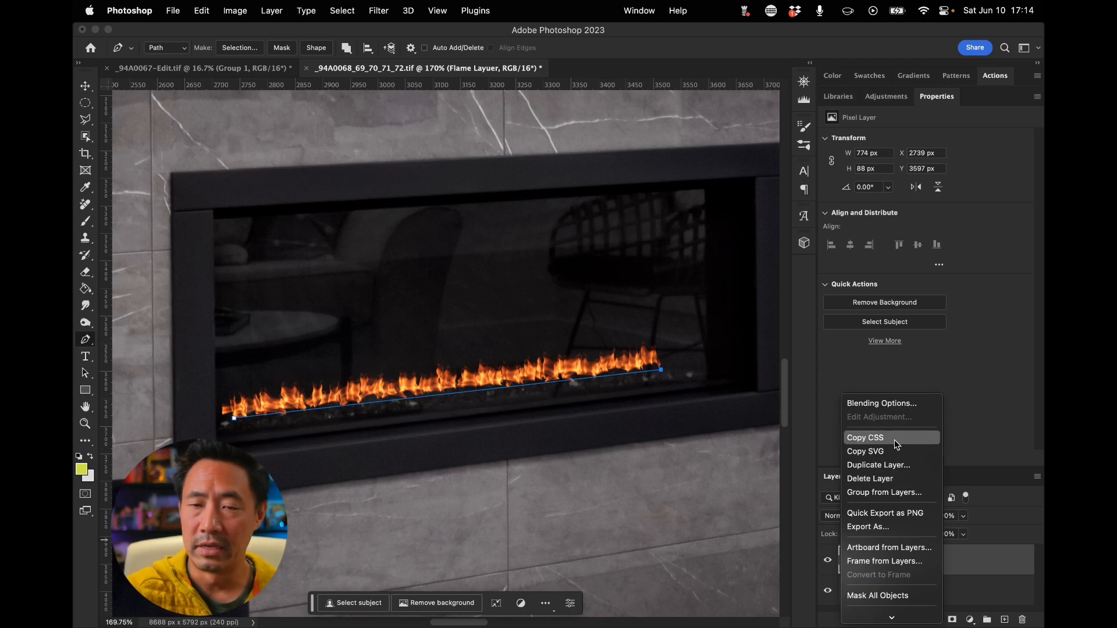
pyautogui.click(895, 464)
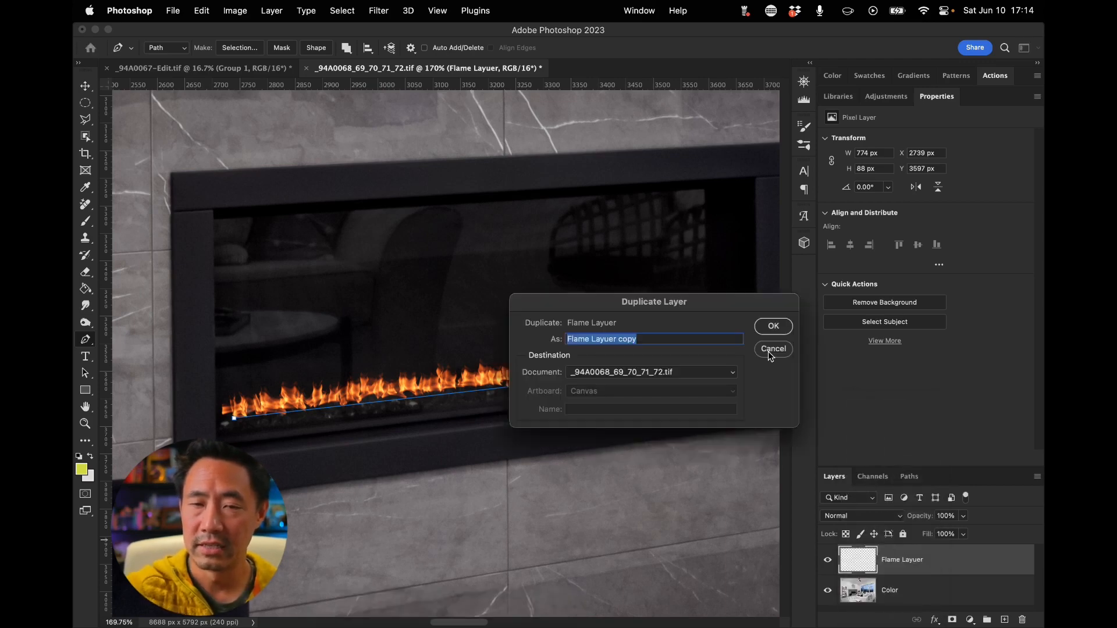
pyautogui.write('Blue Flame')
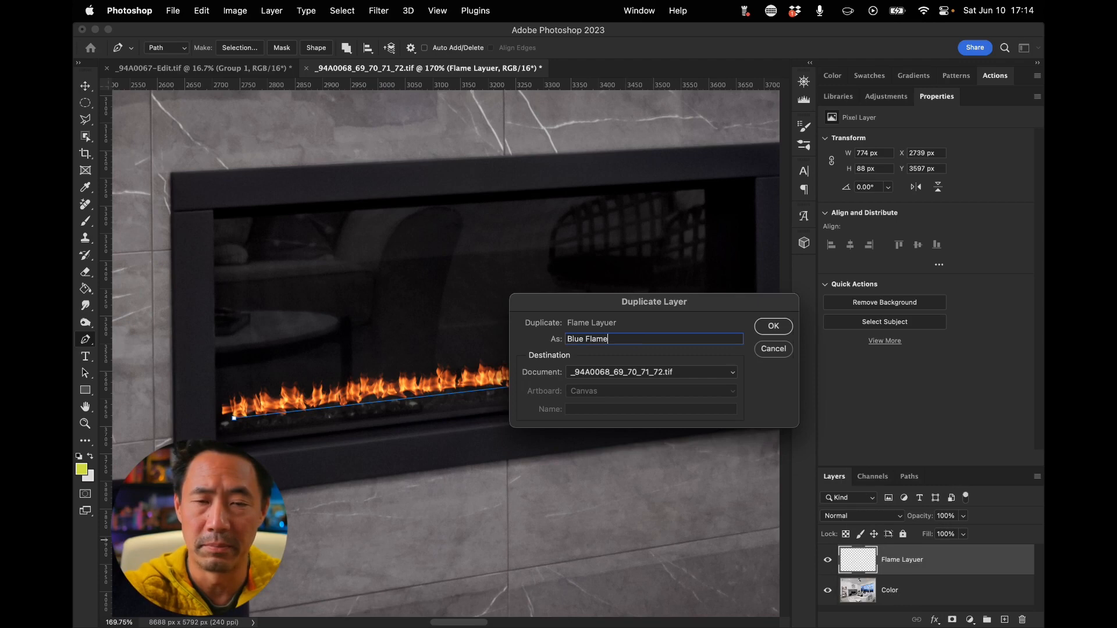
pyautogui.press('Return')
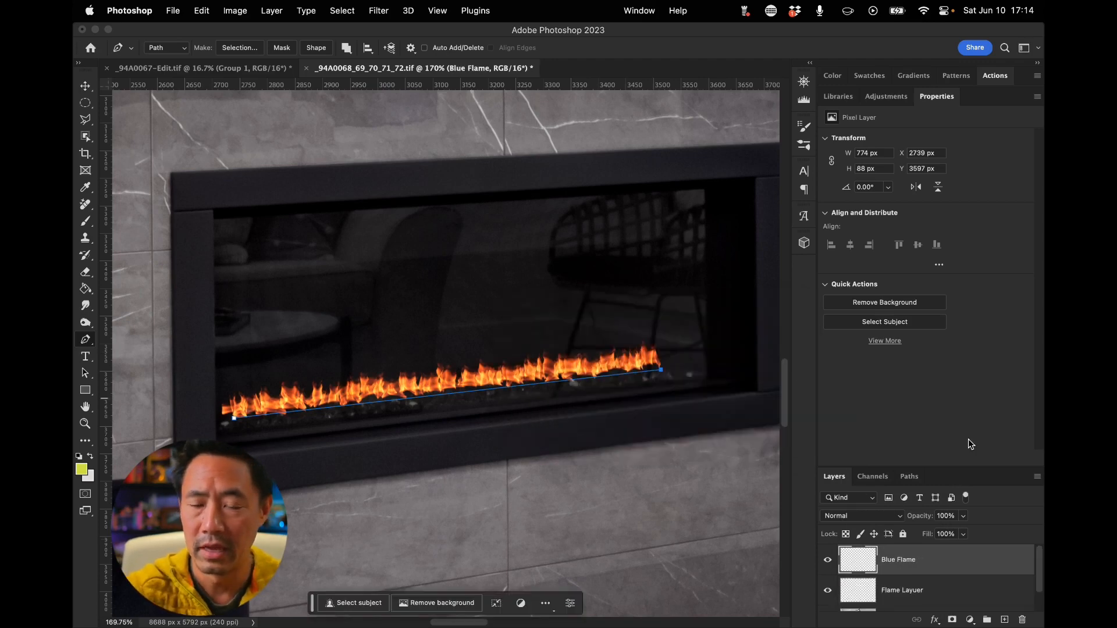
pyautogui.scroll(-2, 935, 562)
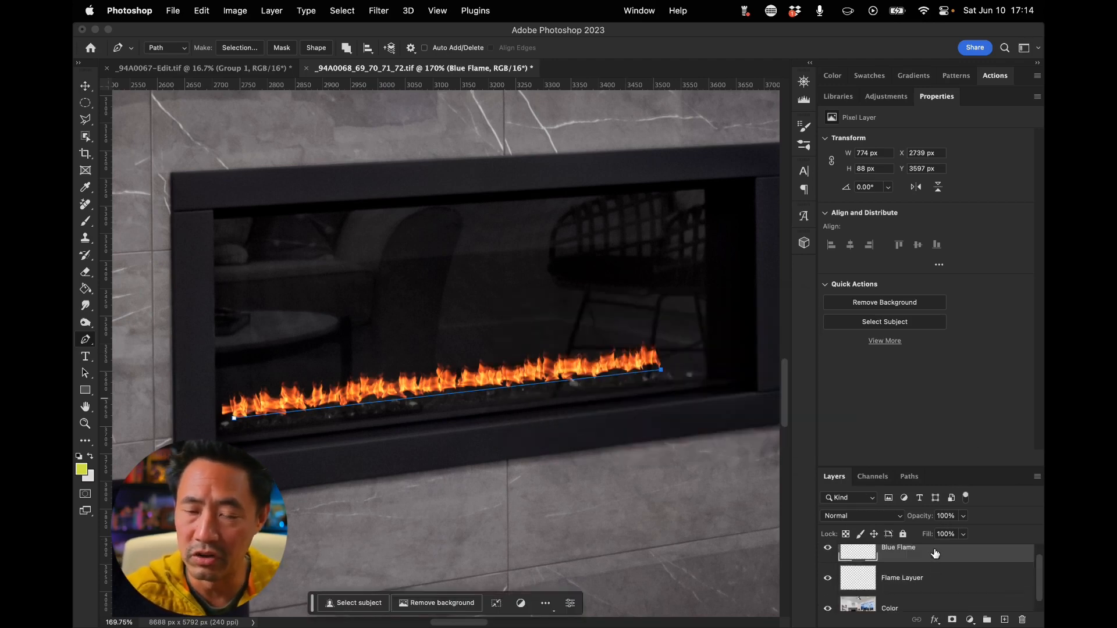
pyautogui.moveTo(935, 552); pyautogui.dragTo(935, 595)
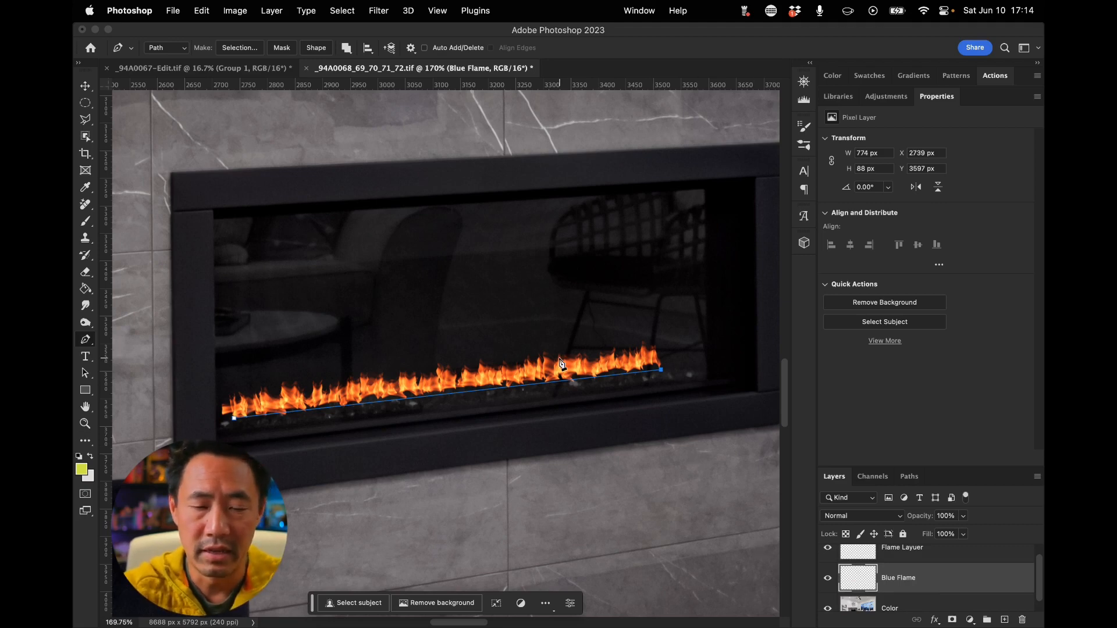
# Step: Nudge the Blue Flame layer slightly down from the original flames and invert its colors
pyautogui.press('v')
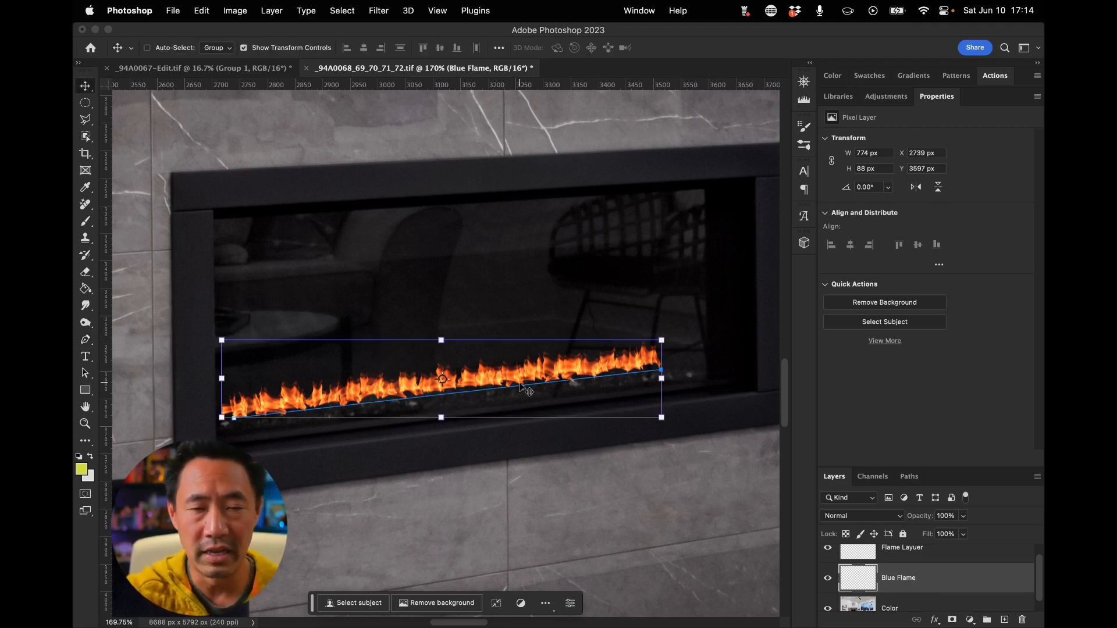
pyautogui.press('Down')
pyautogui.press('Down')
pyautogui.press('Down')
pyautogui.press('Down')
pyautogui.press('Down')
pyautogui.press('Down')
pyautogui.press('Down')
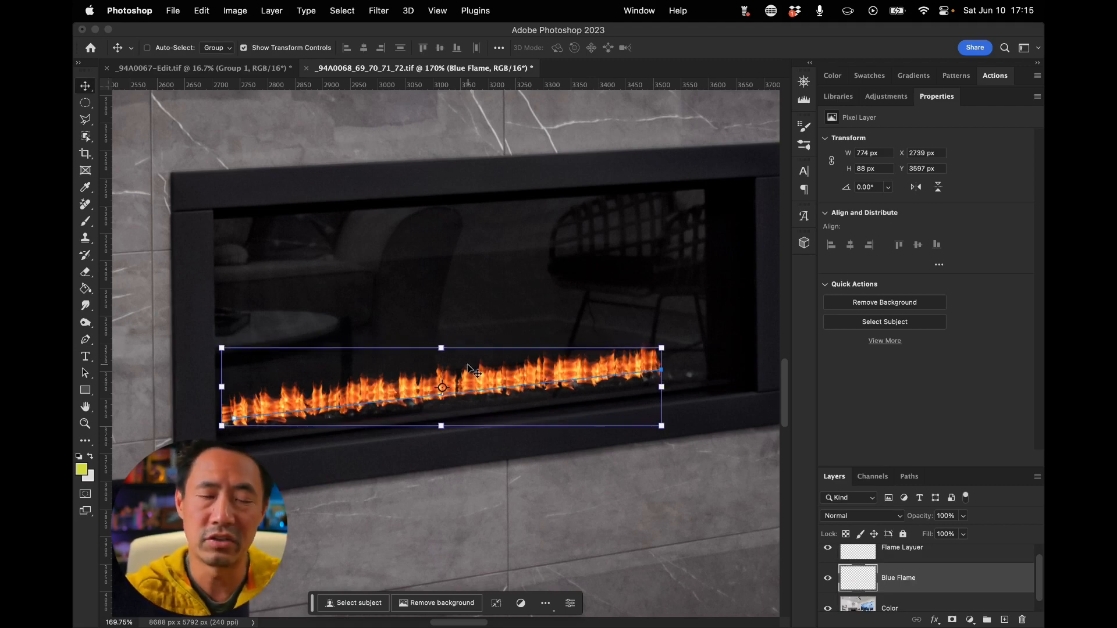
pyautogui.press('super+i')
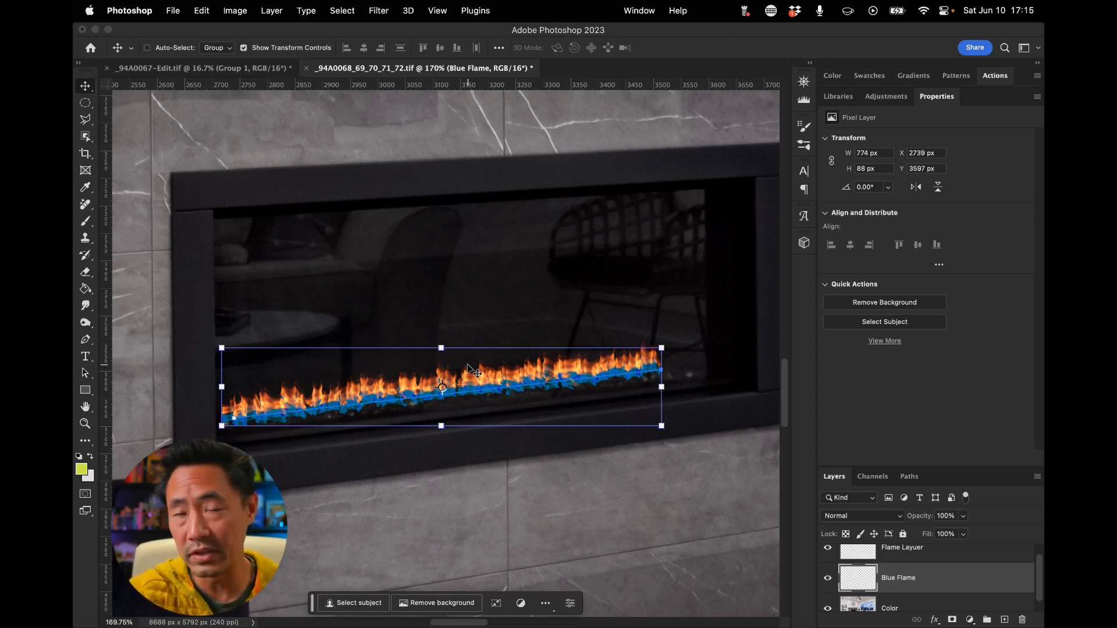
# Step: Apply a Gaussian Blur with a radius of 13.4 pixels to the Blue Flame layer
pyautogui.click(378, 11)
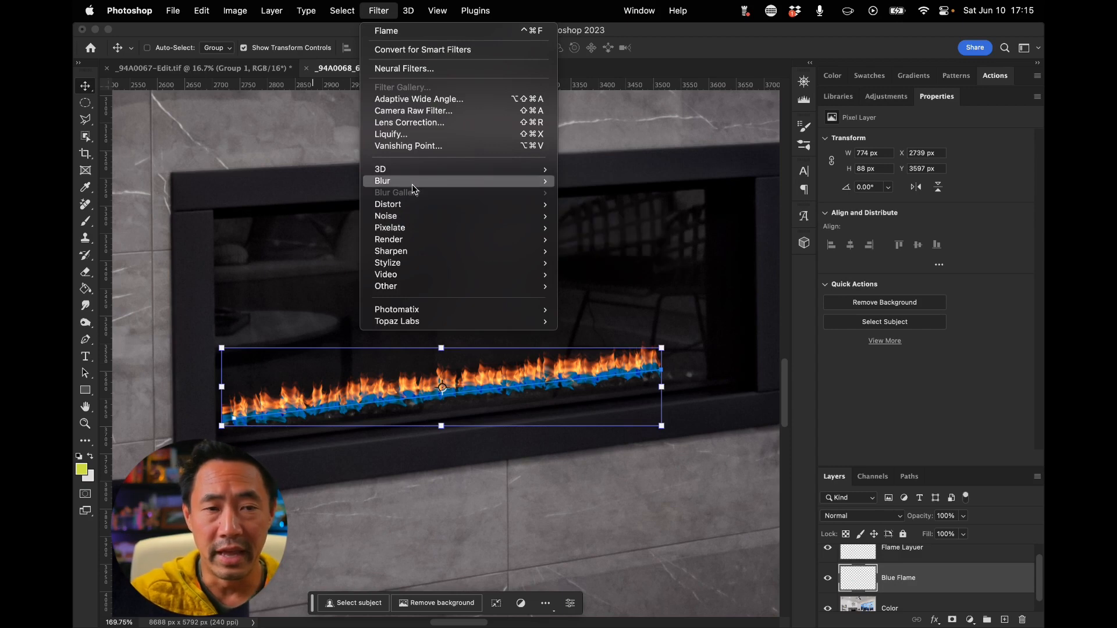
pyautogui.moveTo(414, 183)
pyautogui.click(599, 227)
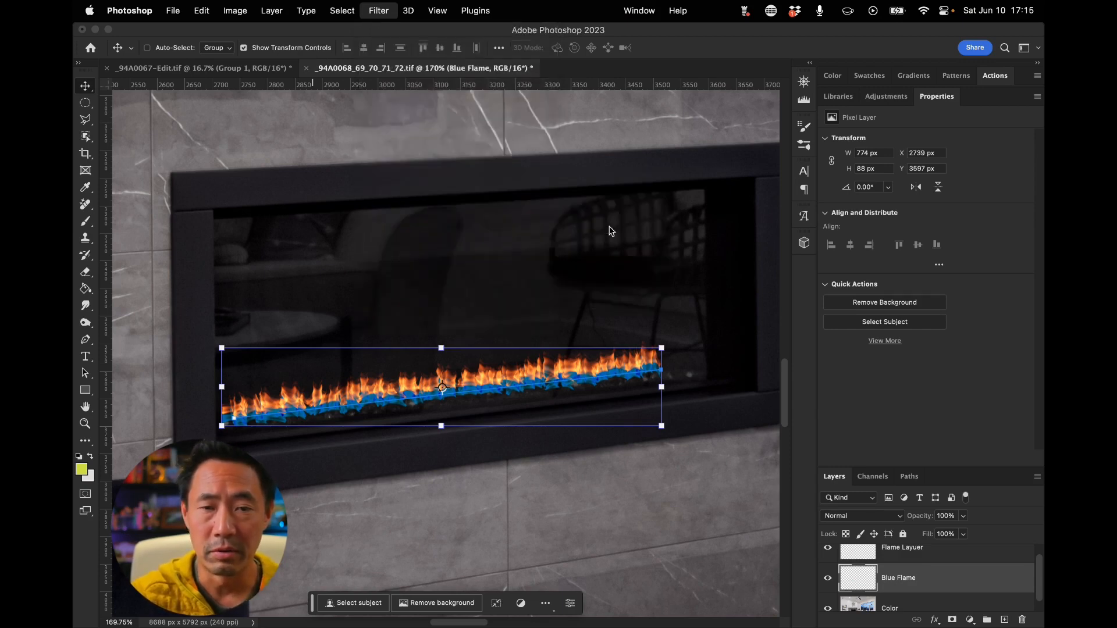
pyautogui.click(540, 322)
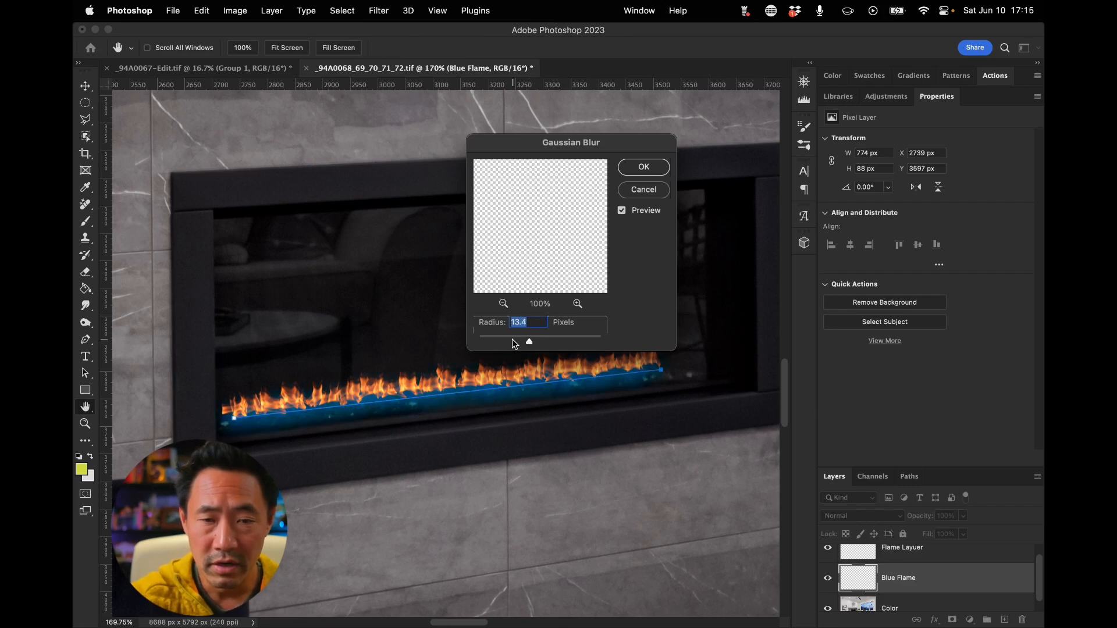
pyautogui.moveTo(529, 342); pyautogui.dragTo(529, 341)
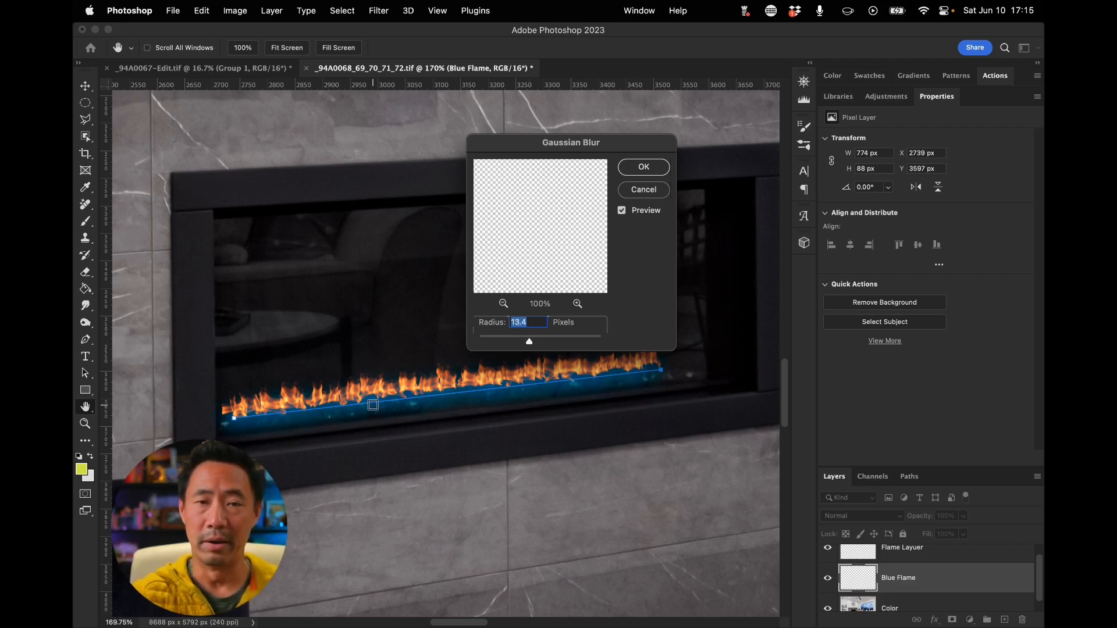
pyautogui.click(645, 167)
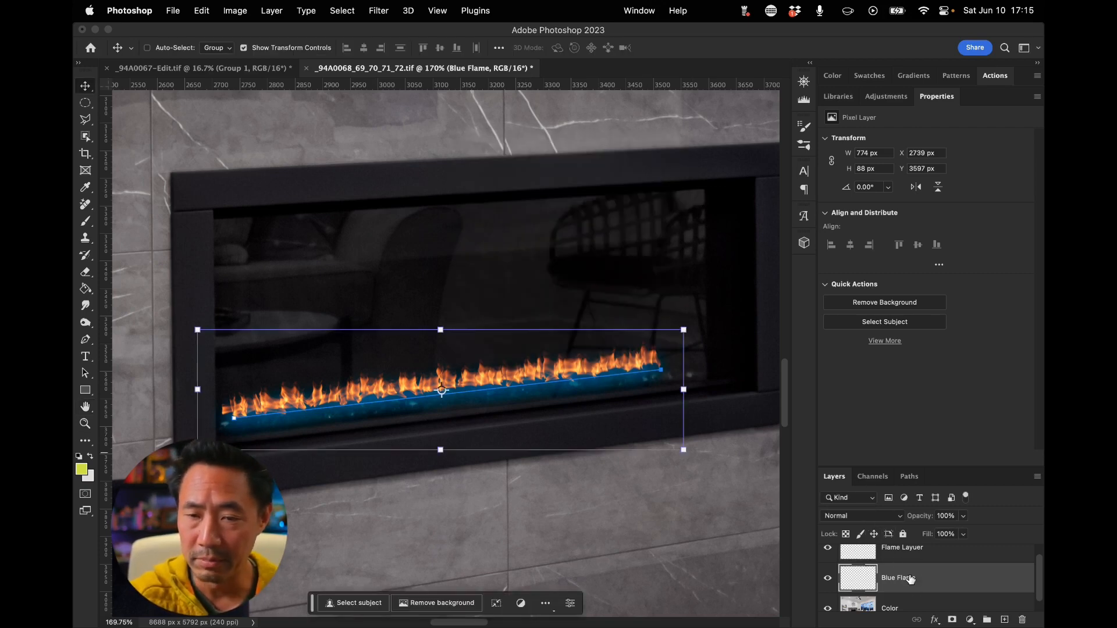
# Step: Set the Blue Flame layer's blend mode to Screen
pyautogui.click(872, 515)
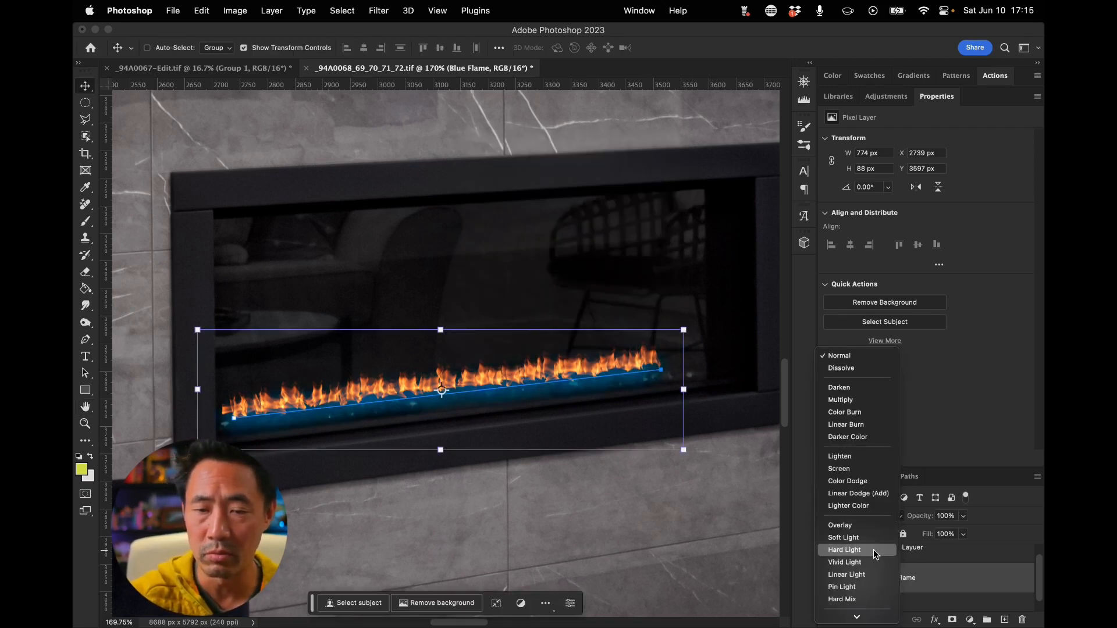
pyautogui.scroll(-4, 874, 549)
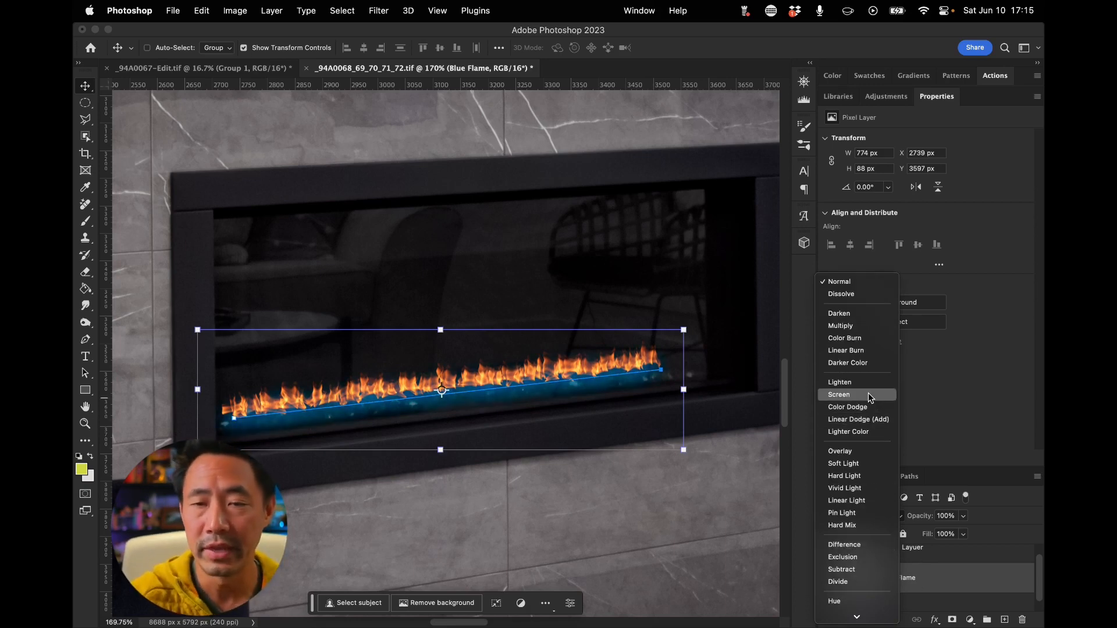
pyautogui.click(868, 395)
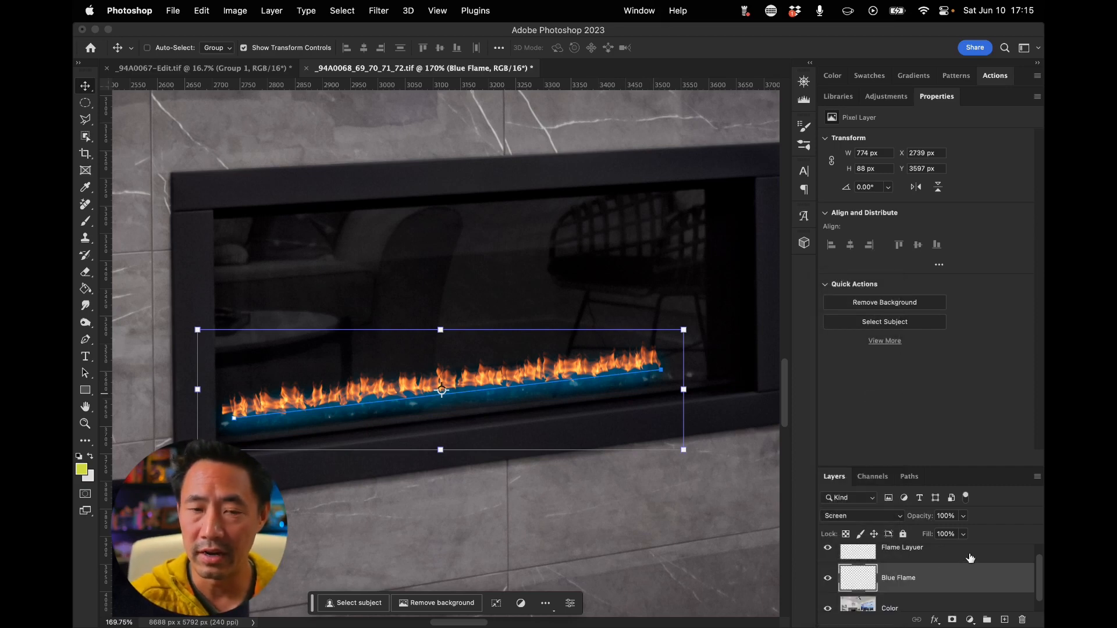
# Step: Add an Outer Glow effect to the original flame layer and give the glow a bright orange color with a hue of 42°
pyautogui.click(943, 559)
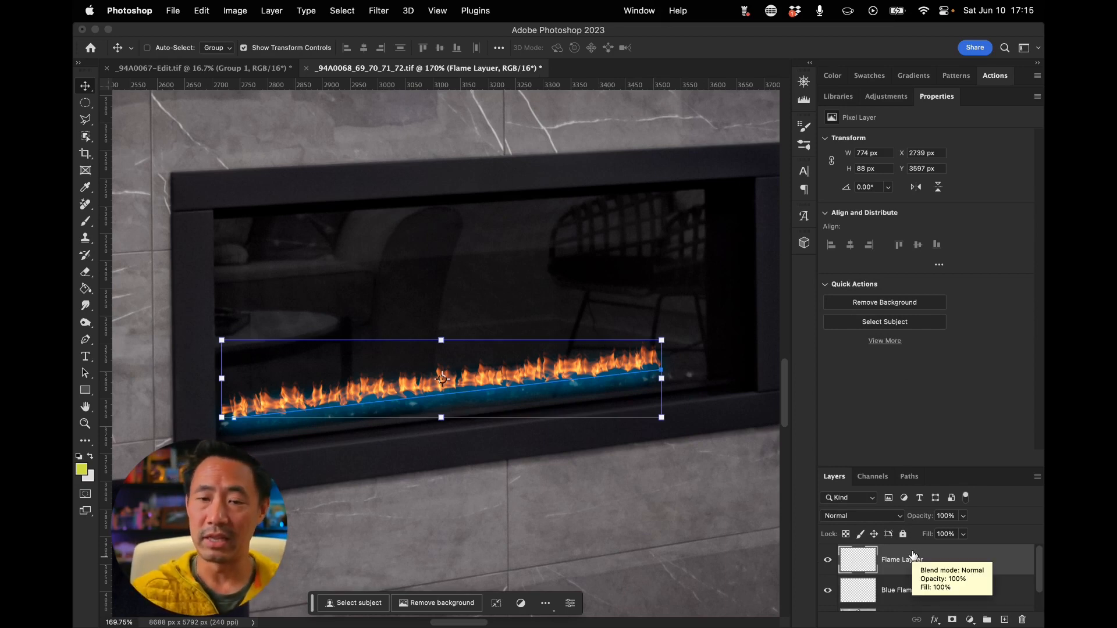
pyautogui.doubleClick(934, 552)
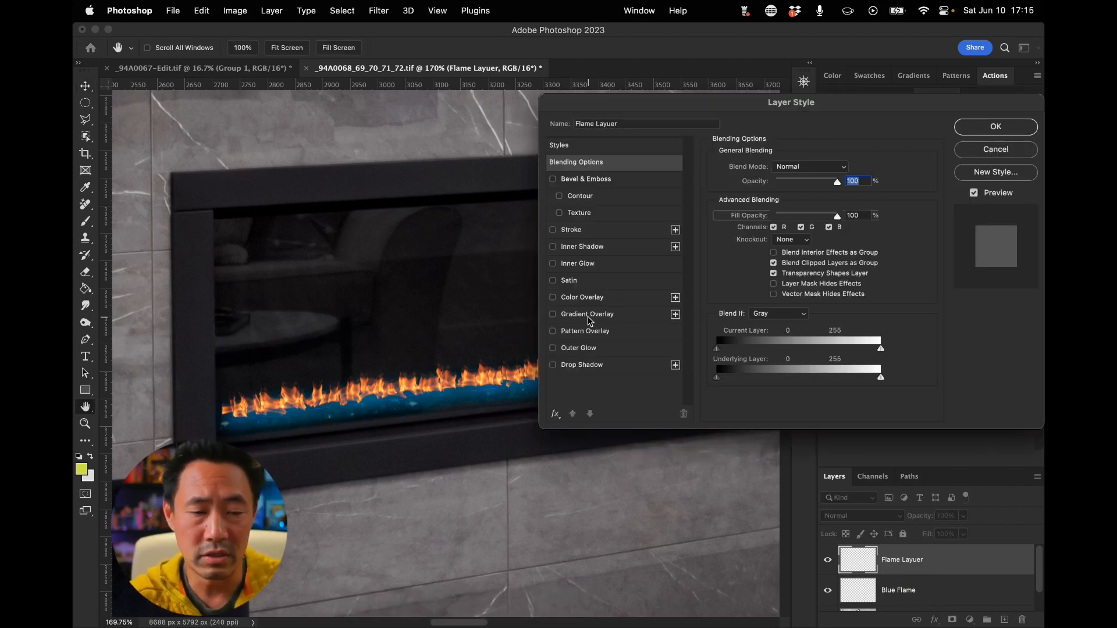
pyautogui.click(553, 349)
pyautogui.click(606, 350)
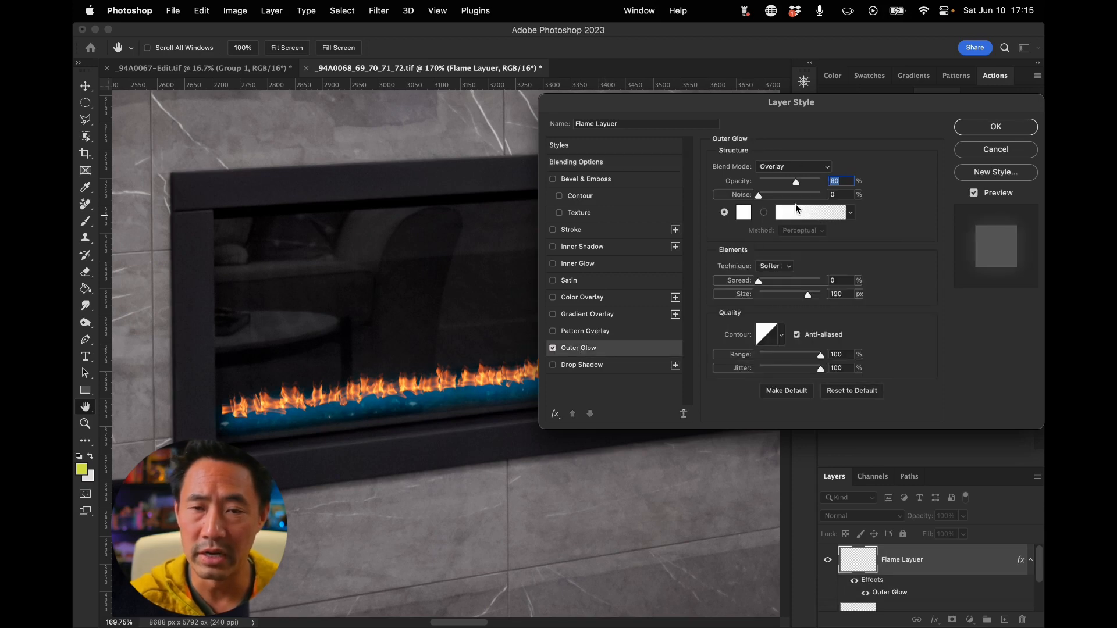
pyautogui.click(743, 215)
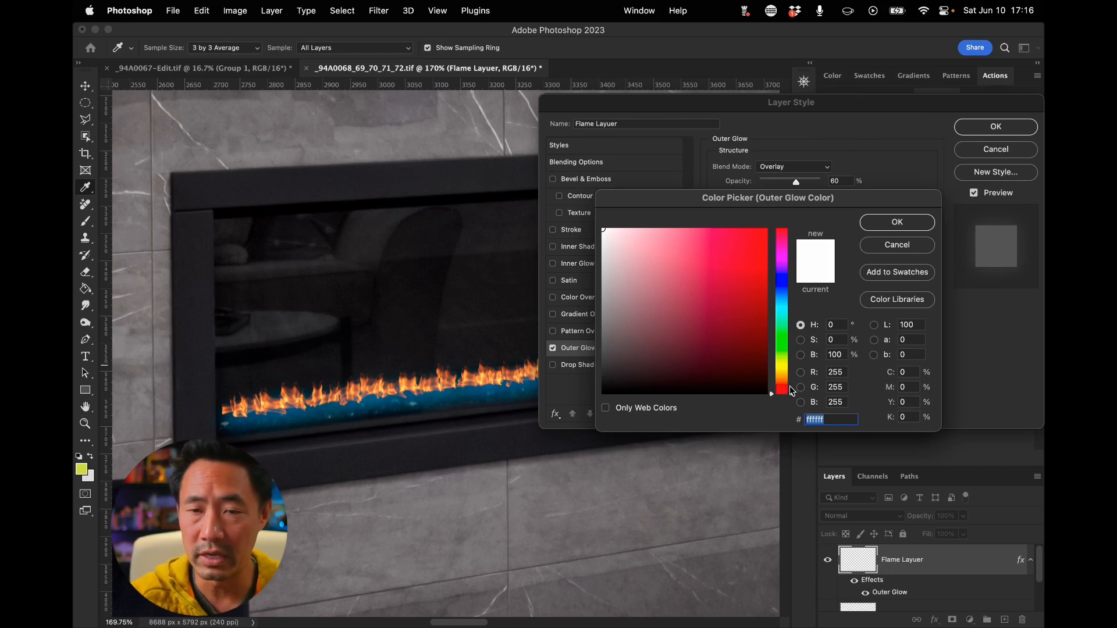
pyautogui.moveTo(792, 393); pyautogui.dragTo(791, 377)
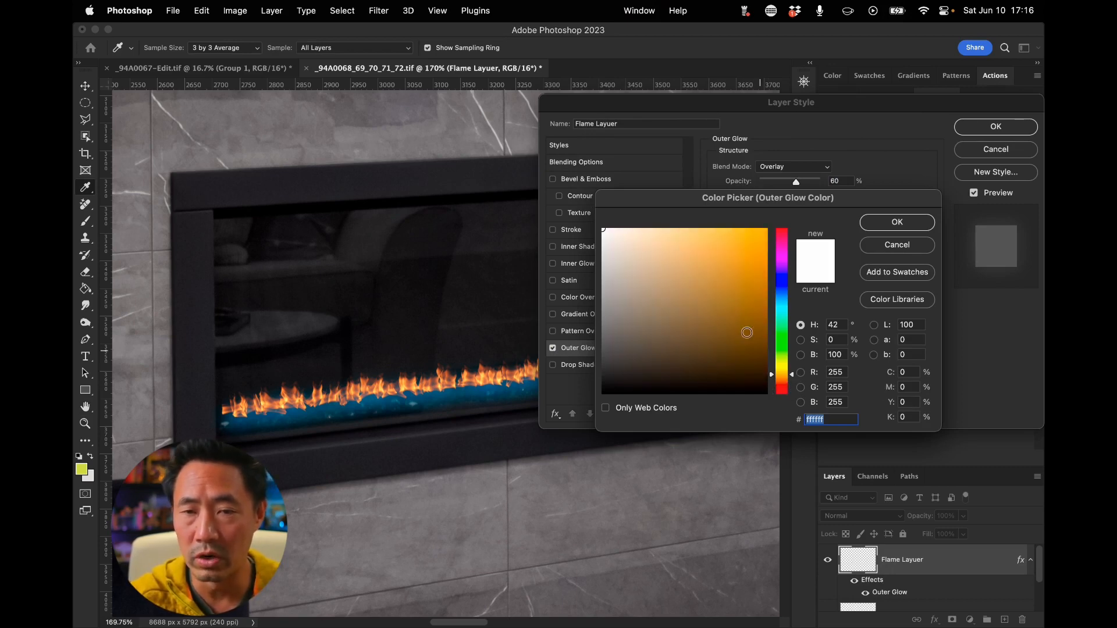
pyautogui.moveTo(748, 333)
pyautogui.mouseDown()
pyautogui.moveTo(734, 255)
pyautogui.moveTo(750, 233)
pyautogui.moveTo(748, 256)
pyautogui.moveTo(751, 247)
pyautogui.mouseUp()
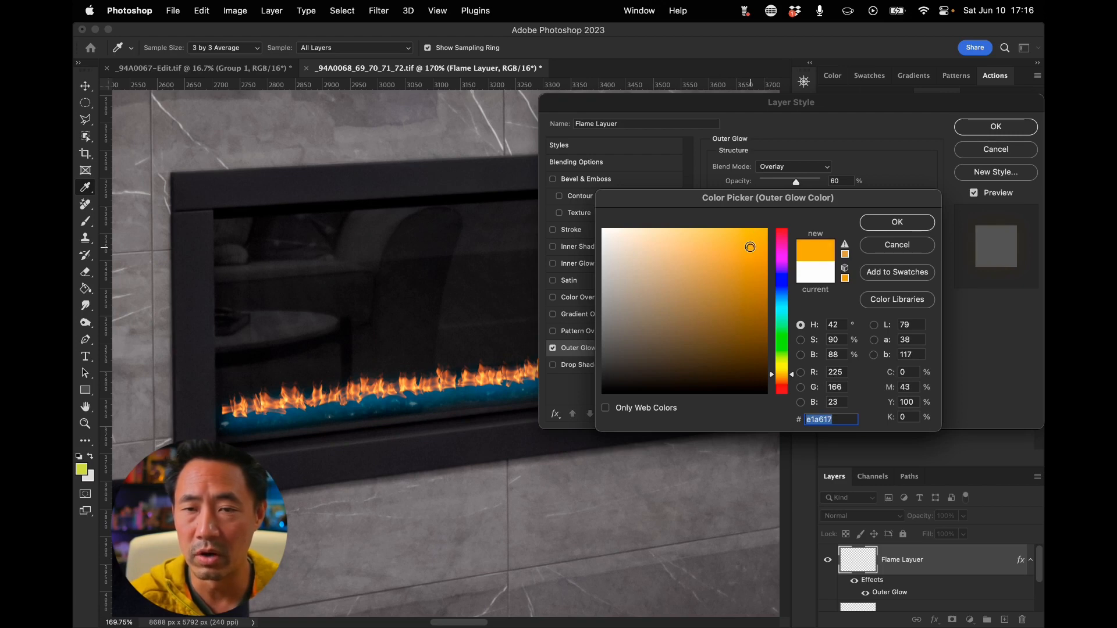
pyautogui.click(908, 229)
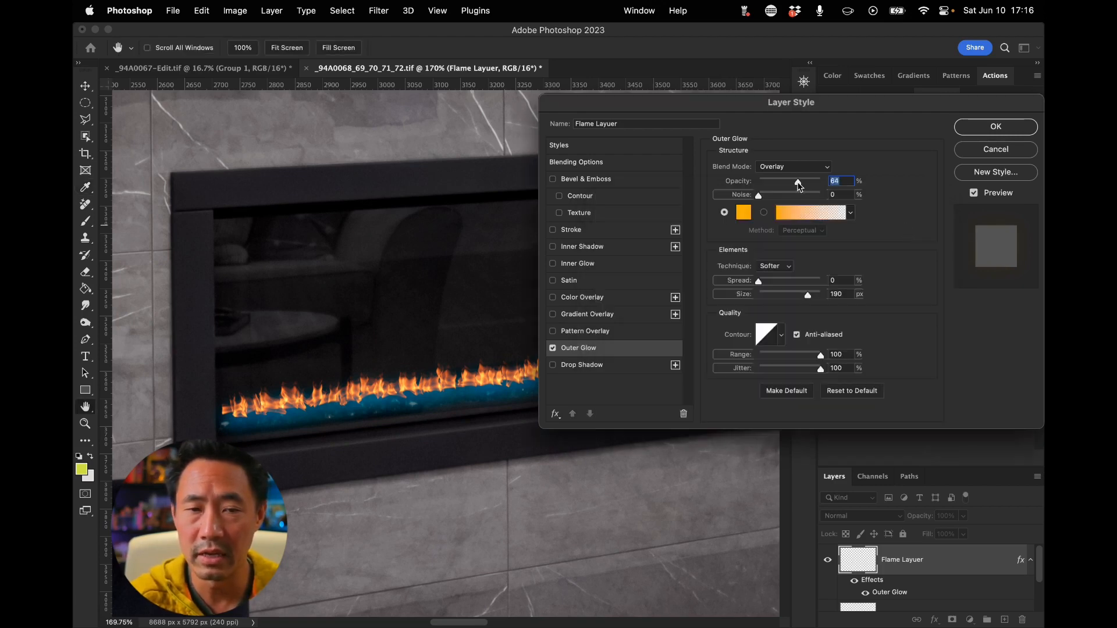
# Step: Set the flame layer's outer glow to 78% opacity, 25% spread and 163 px size, and apply the layer style
pyautogui.moveTo(799, 182); pyautogui.dragTo(801, 182)
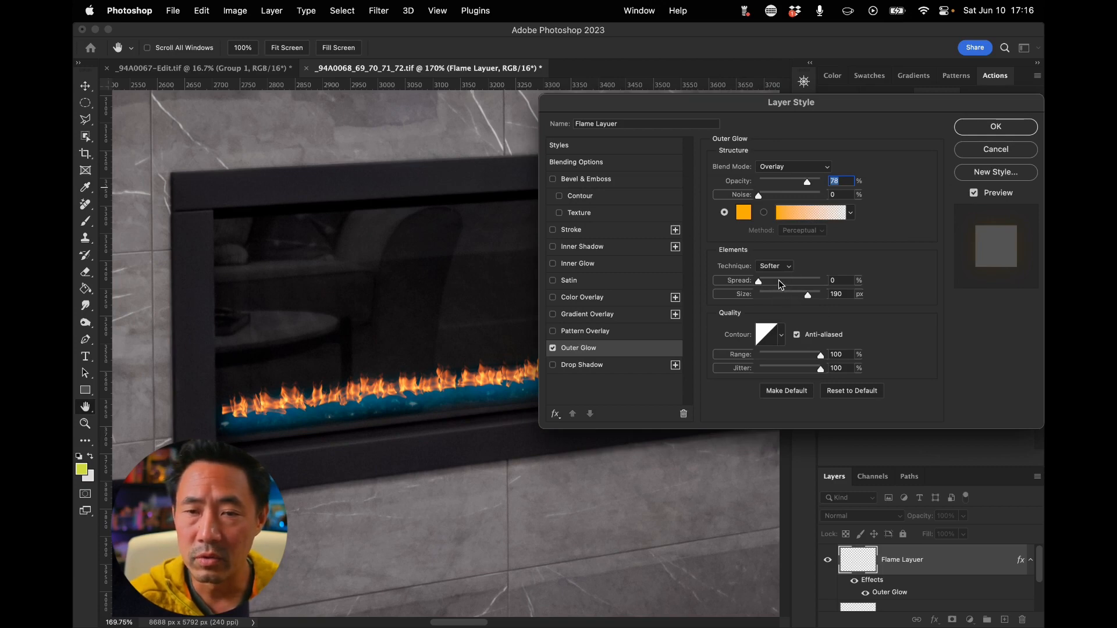
pyautogui.moveTo(779, 281); pyautogui.dragTo(774, 282)
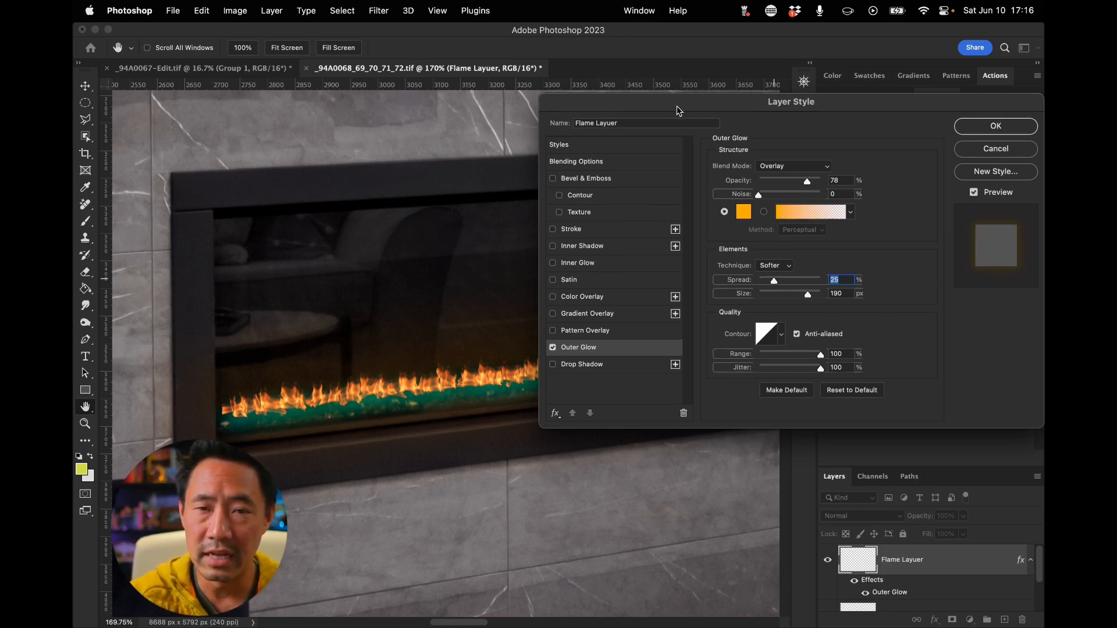
pyautogui.moveTo(674, 110); pyautogui.dragTo(818, 96)
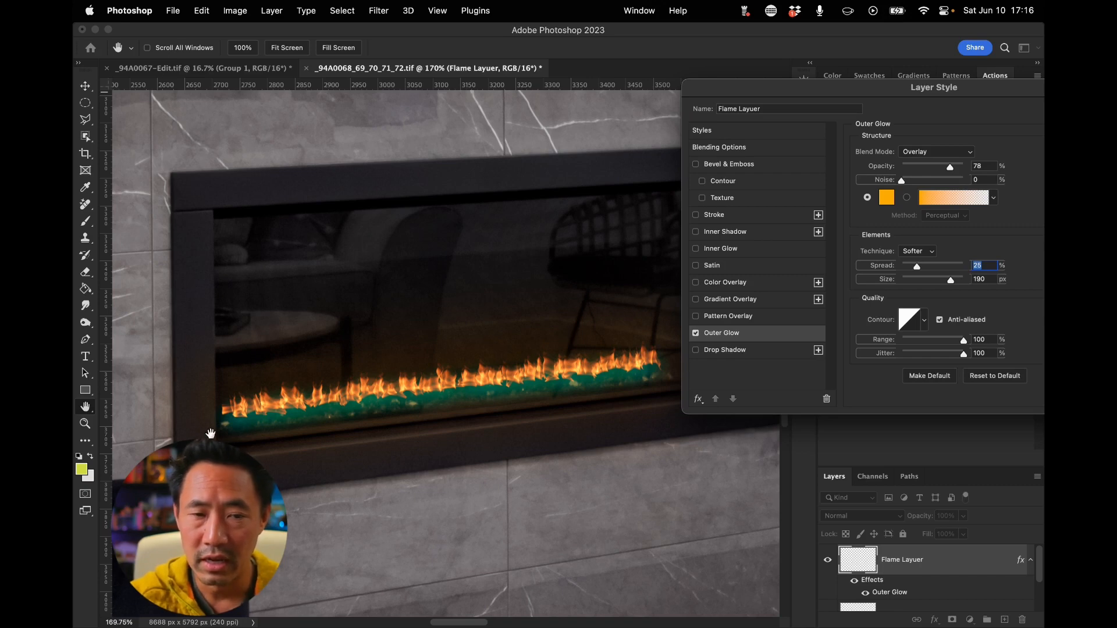
pyautogui.moveTo(929, 100); pyautogui.dragTo(751, 112)
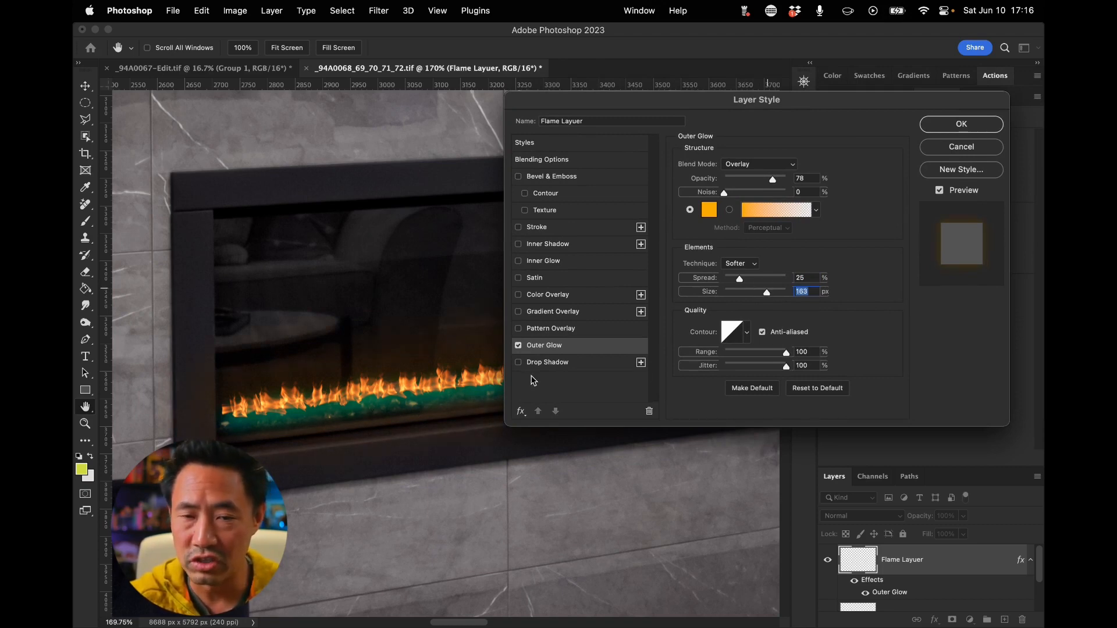
pyautogui.click(983, 124)
# Step: Hide and show the original flame layer to compare the ember bed with and without its orange glow
pyautogui.scroll(-2, 912, 553)
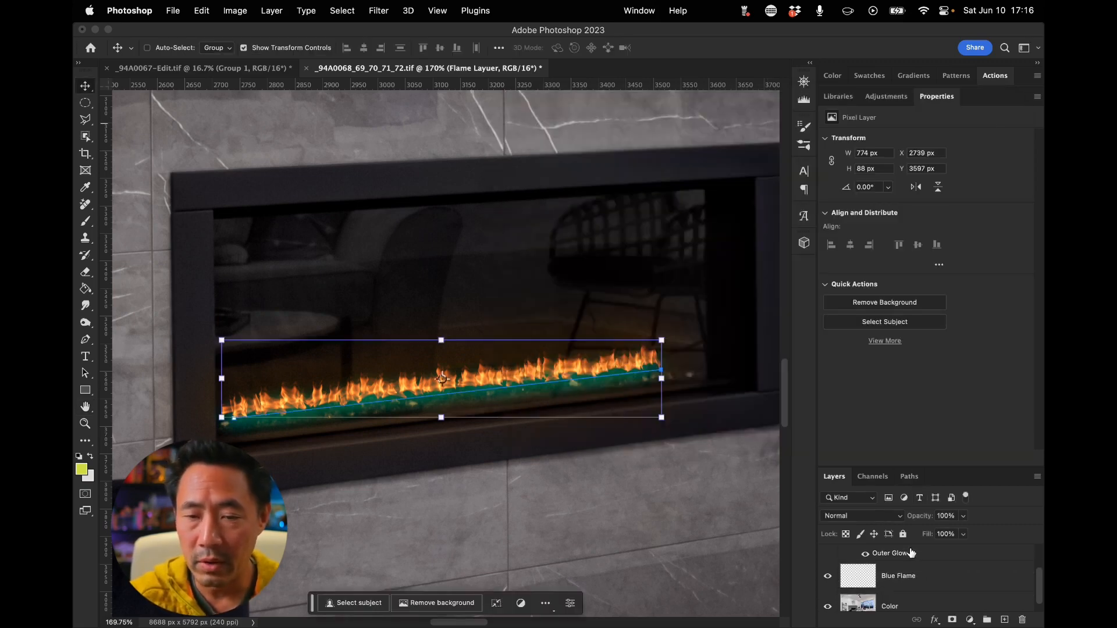
pyautogui.scroll(2, 907, 570)
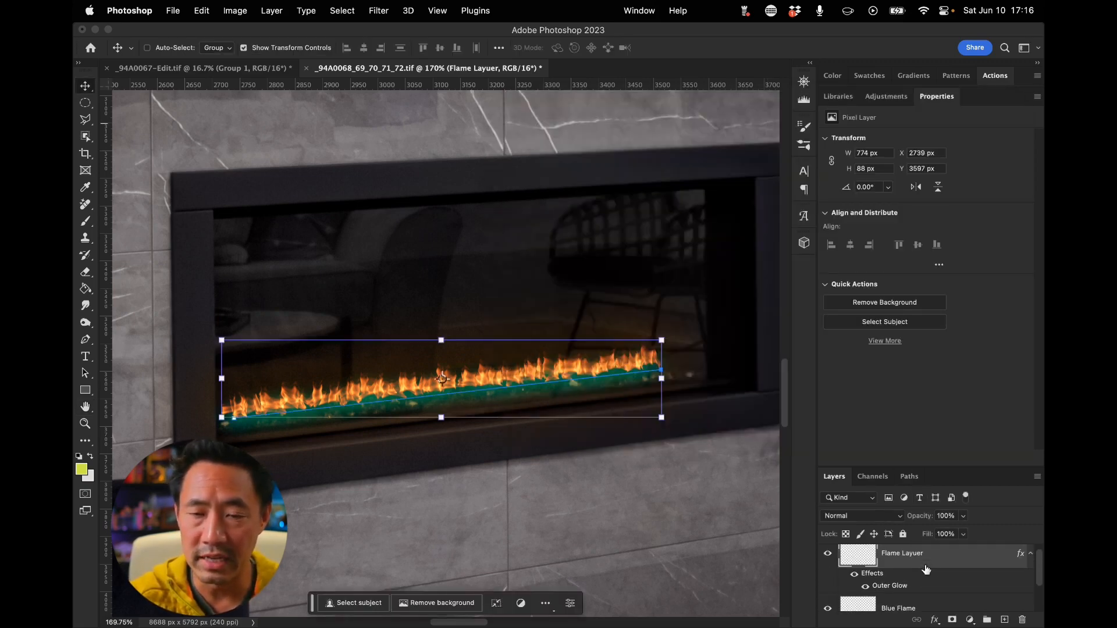
pyautogui.click(828, 555)
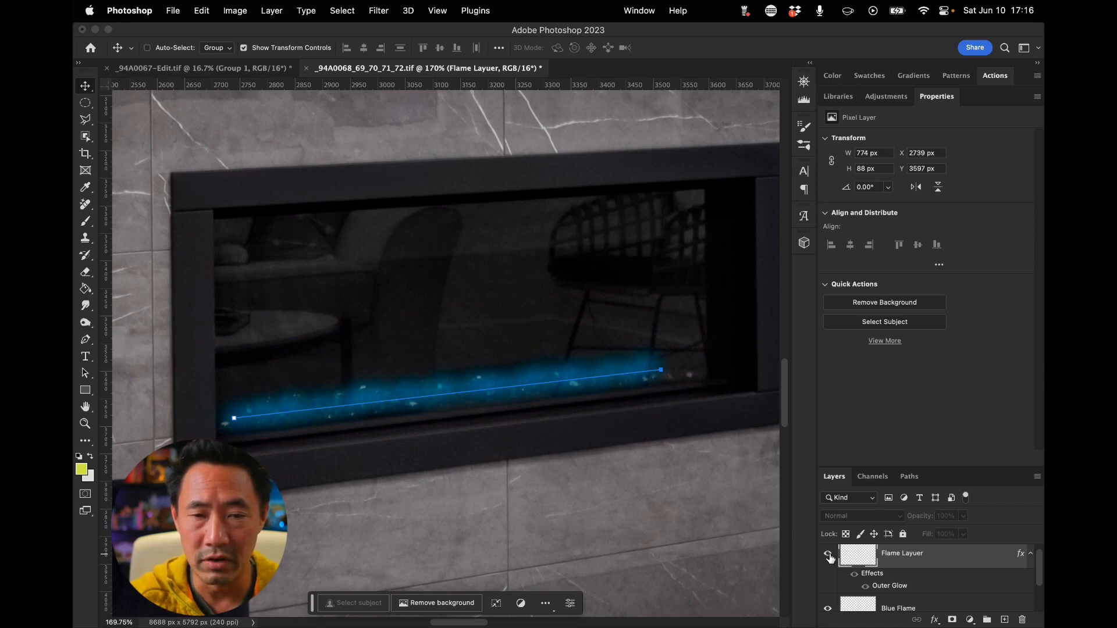
pyautogui.click(828, 554)
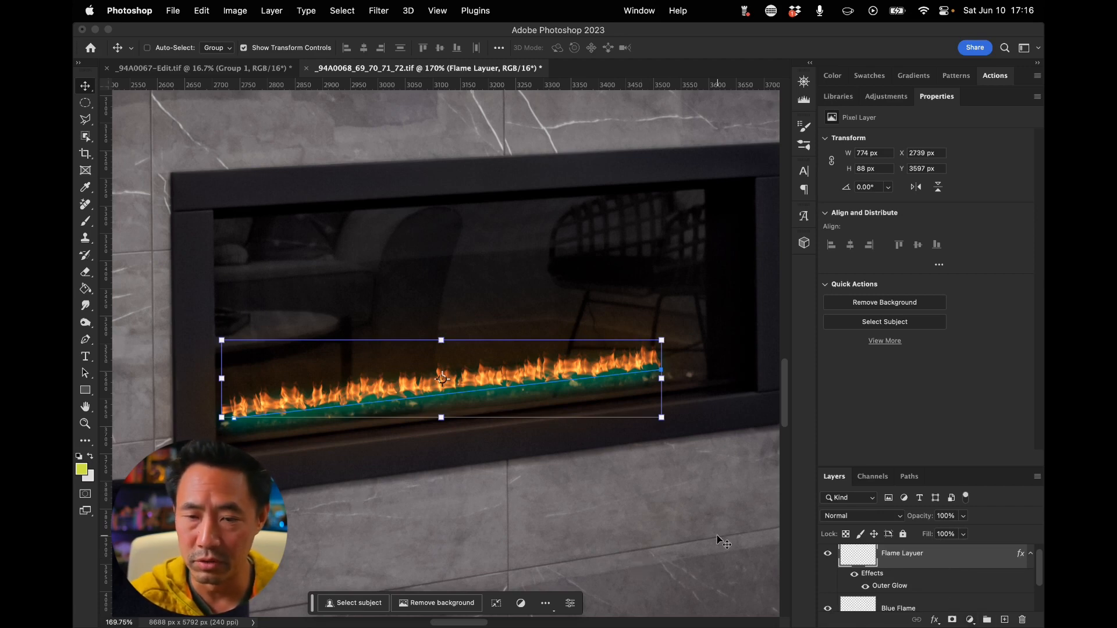
# Step: Put the original flame layer in a group and add a layer mask to both the flame layer and the group
pyautogui.click(986, 621)
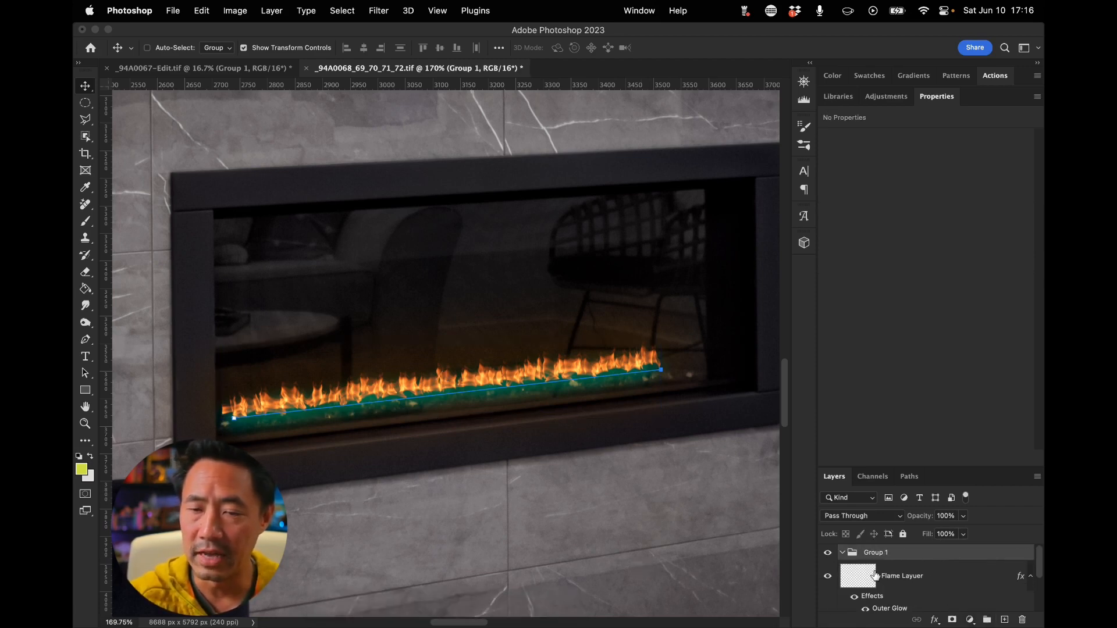
pyautogui.click(952, 576)
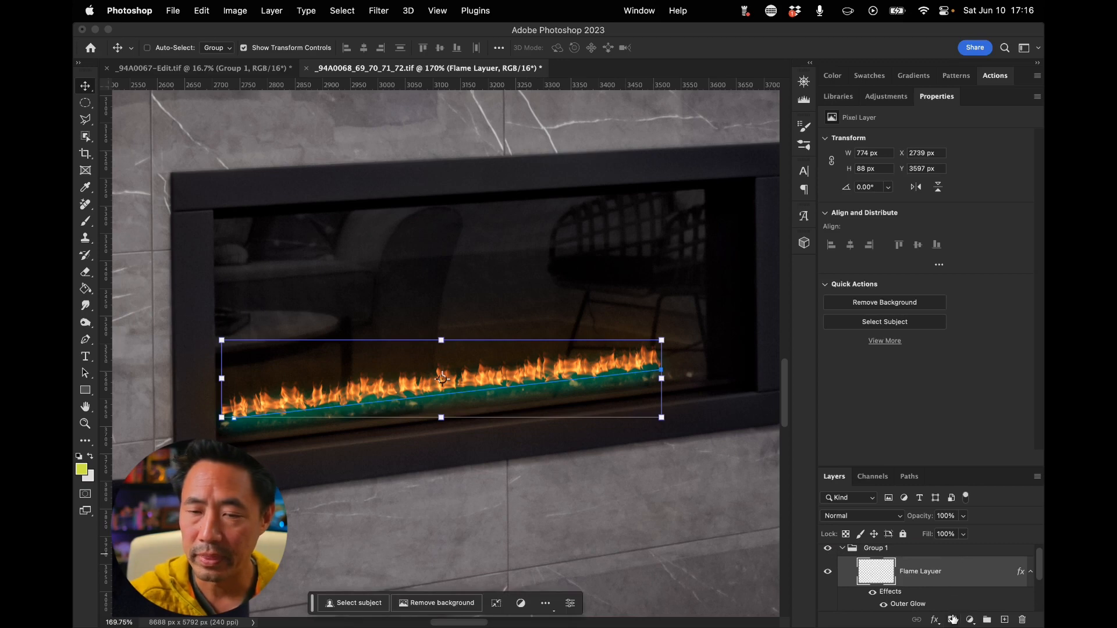
pyautogui.click(952, 621)
pyautogui.click(952, 621)
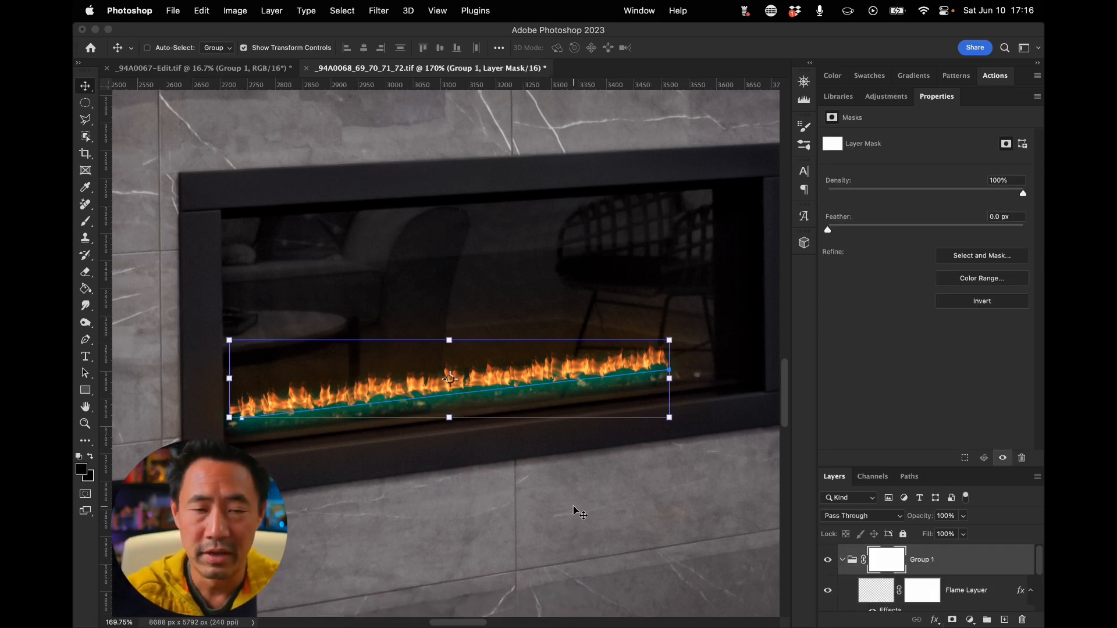
# Step: Paint black on the group's mask with a 70 px brush along the ember bed to remove the orange glow from the blue base
pyautogui.press('b')
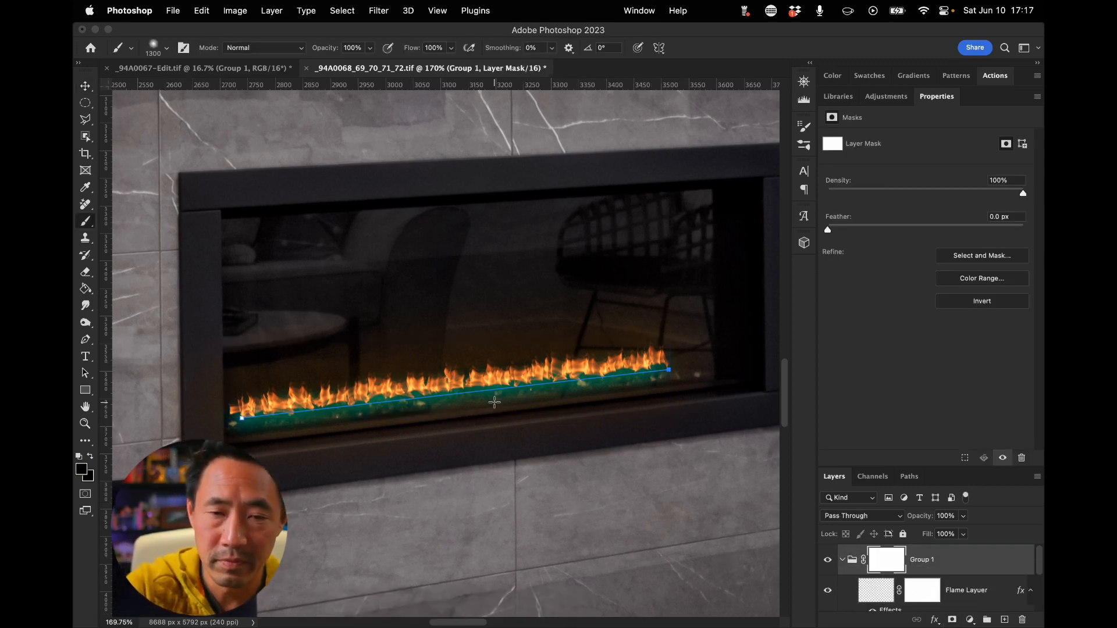
pyautogui.press('[')
pyautogui.press('[')
pyautogui.press('[')
pyautogui.press('[')
pyautogui.press('[')
pyautogui.press('[')
pyautogui.press('[')
pyautogui.press('[')
pyautogui.press('[')
pyautogui.press('[')
pyautogui.press('[')
pyautogui.press('[')
pyautogui.press('[')
pyautogui.press('[')
pyautogui.press('[')
pyautogui.press('[')
pyautogui.press('[')
pyautogui.press('[')
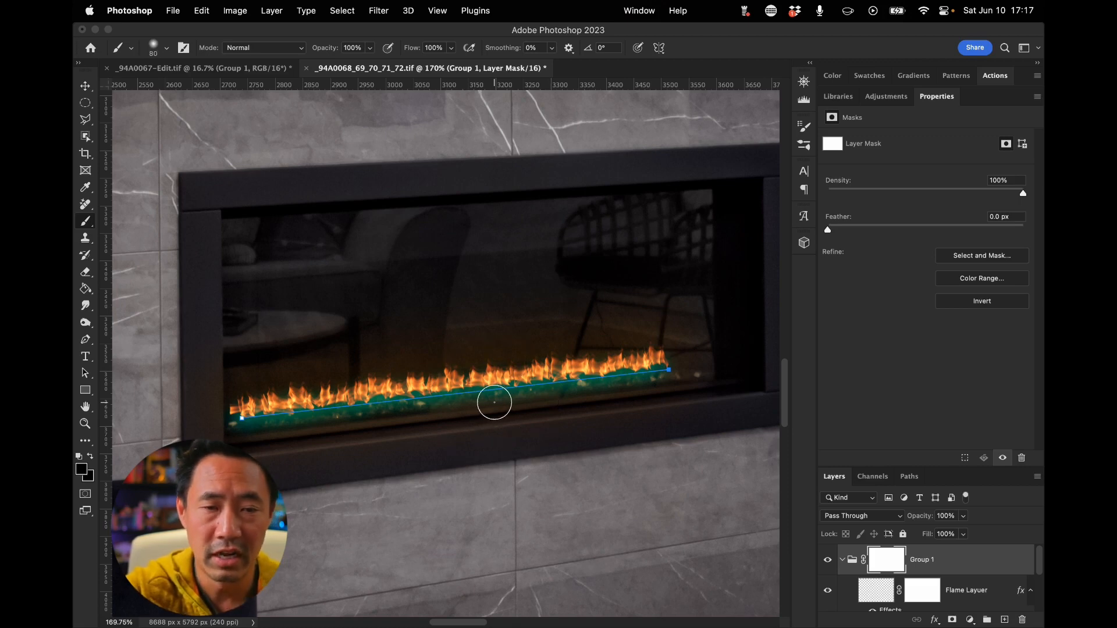
pyautogui.press('[')
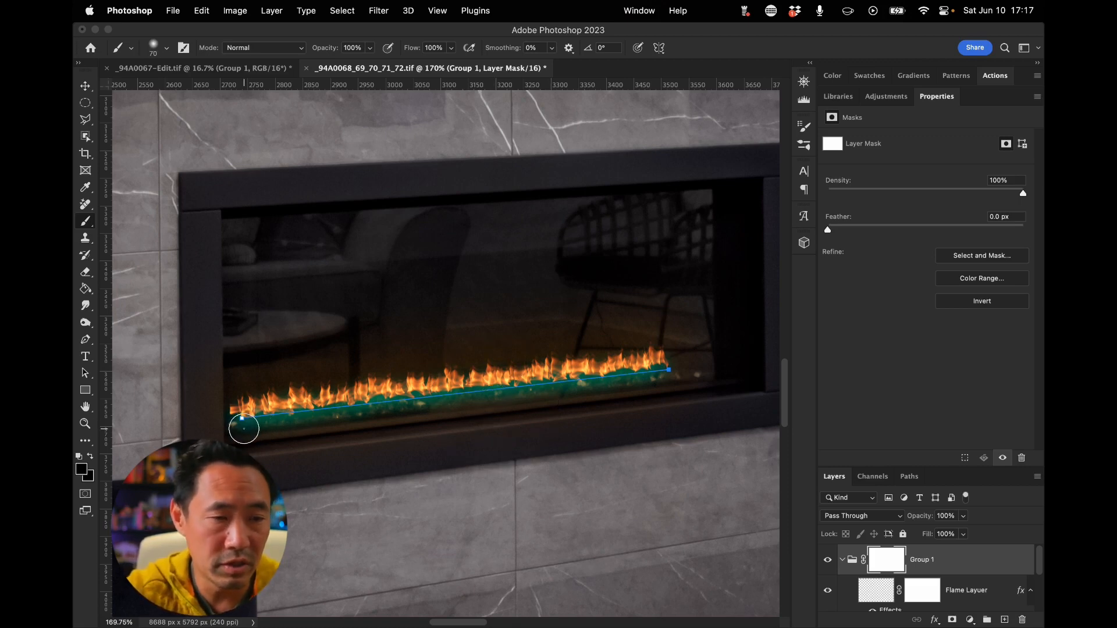
pyautogui.moveTo(250, 429)
pyautogui.mouseDown()
pyautogui.moveTo(423, 397)
pyautogui.moveTo(509, 401)
pyautogui.moveTo(731, 374)
pyautogui.mouseUp()
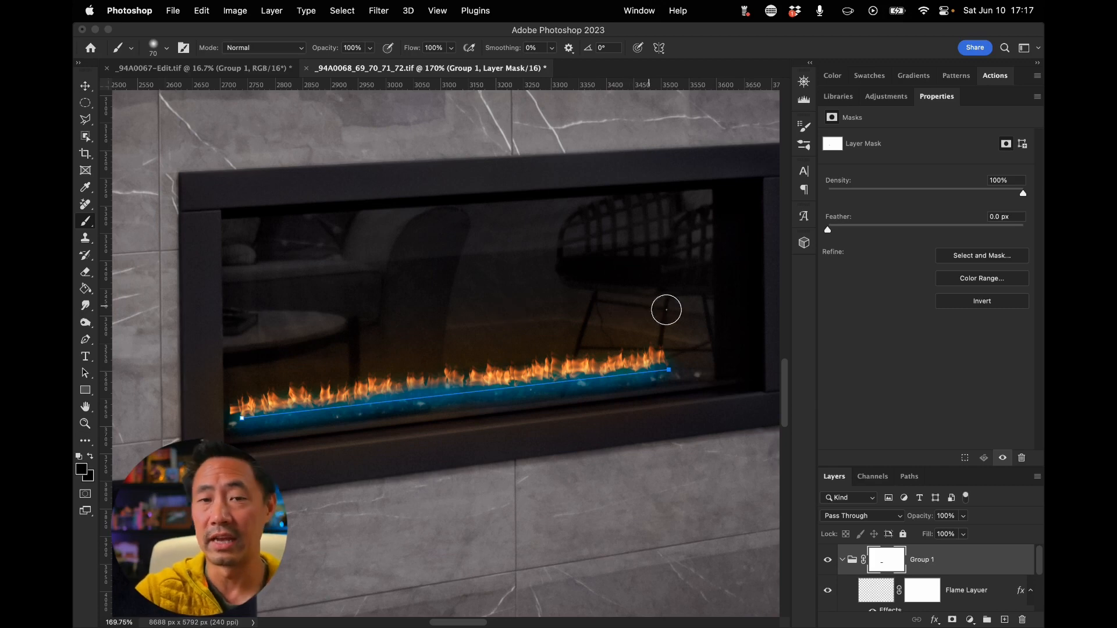
# Step: Activate the Pen tool and dismiss the existing straight flame path along the ember bed
pyautogui.scroll(-1, 309, 483)
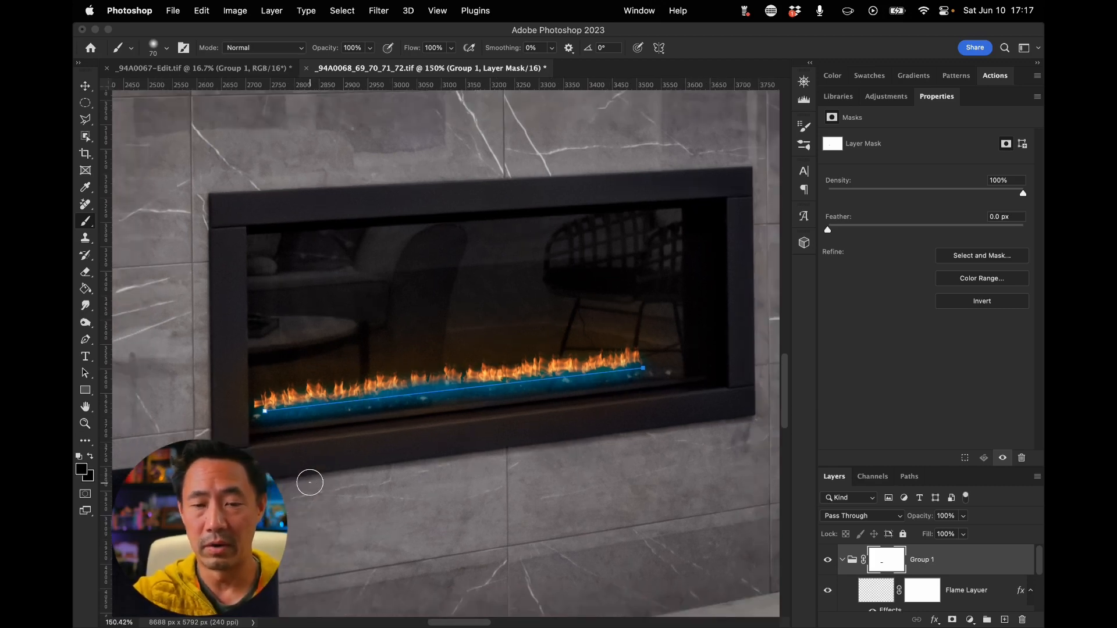
pyautogui.press('super+0')
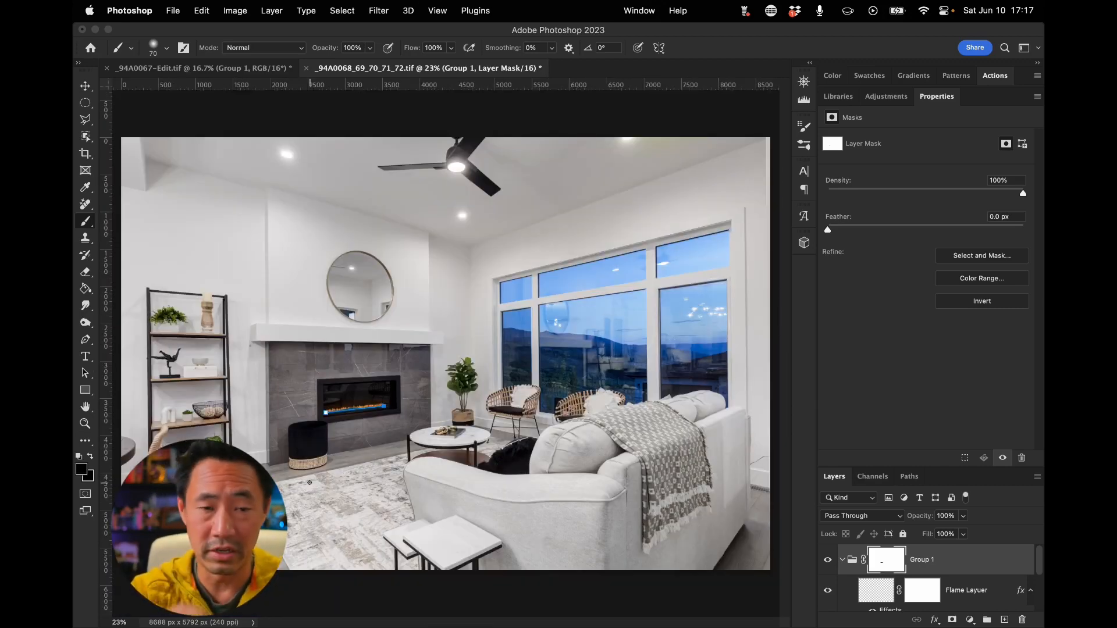
pyautogui.press('super+1')
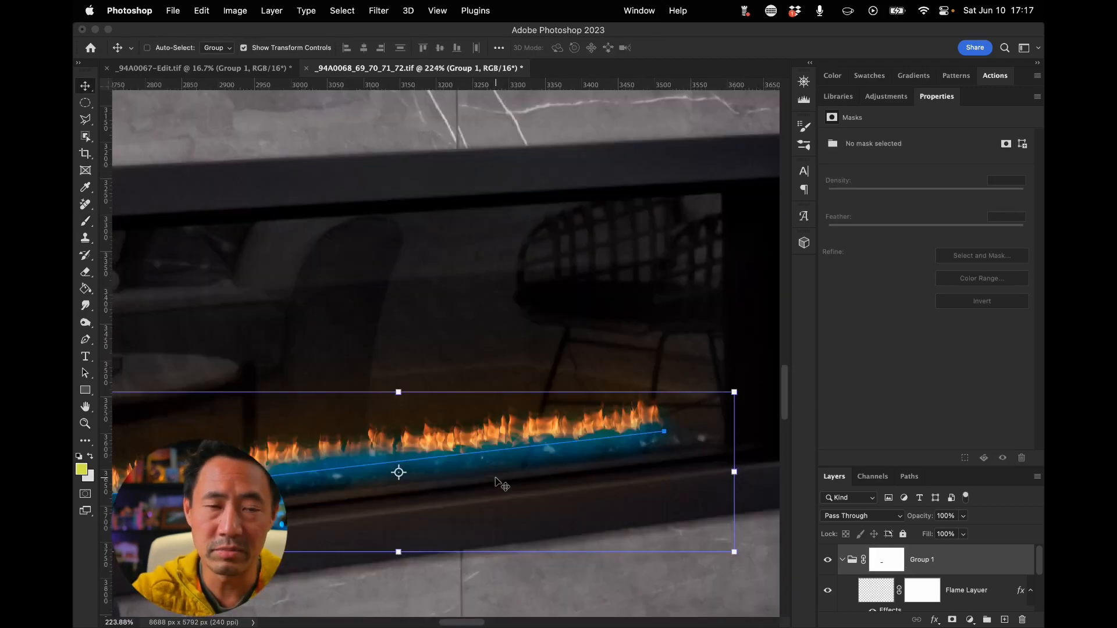
pyautogui.press('super+minus')
pyautogui.press('super+minus')
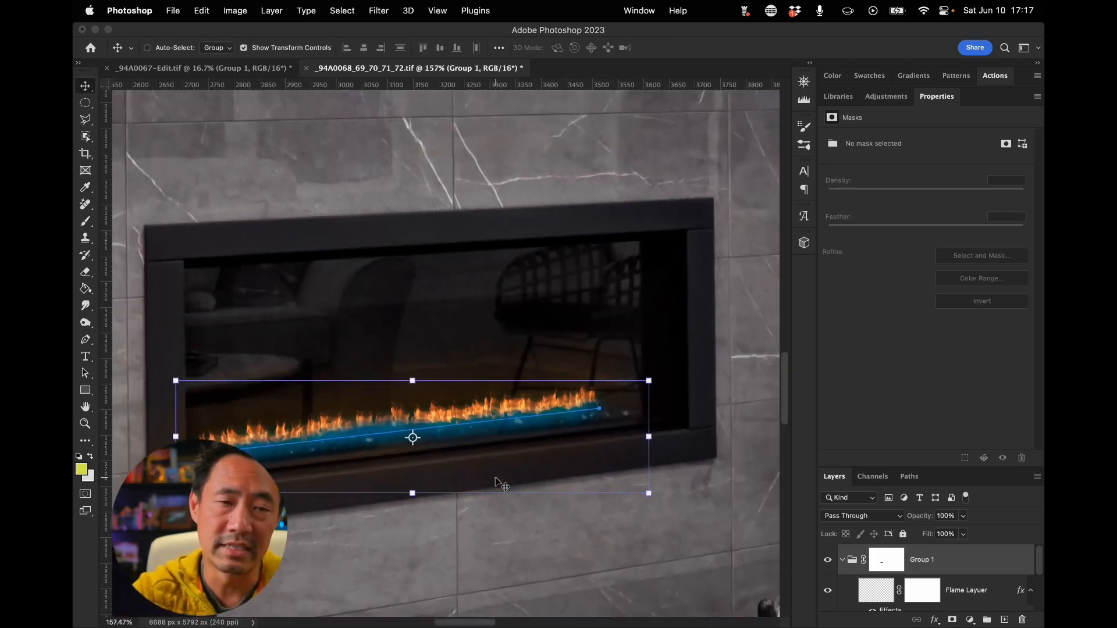
pyautogui.scroll(5, 499, 483)
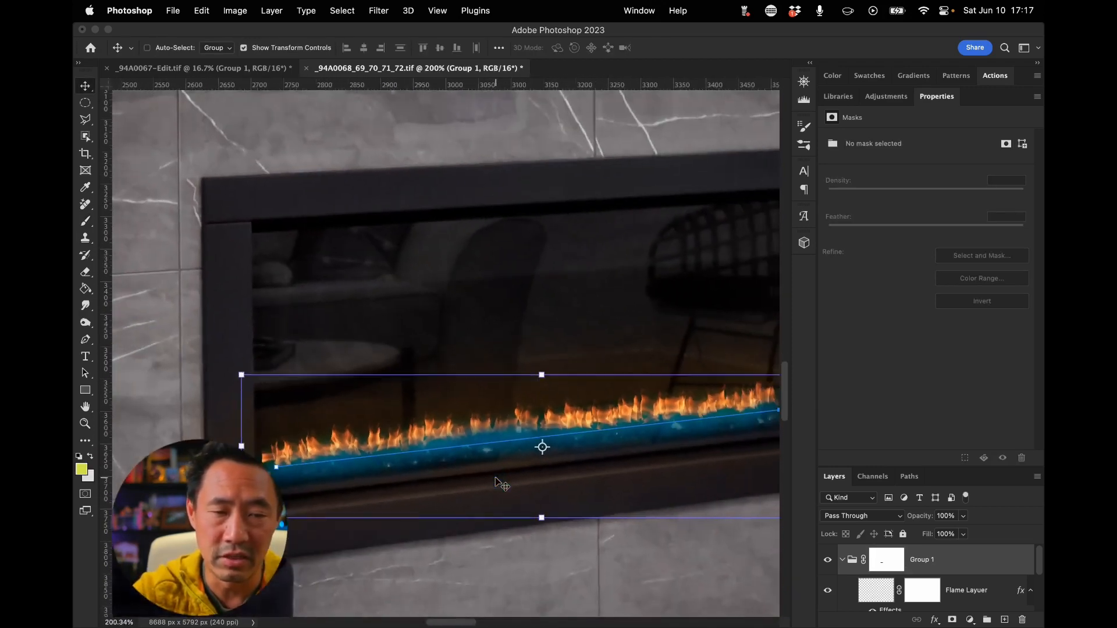
pyautogui.press('p')
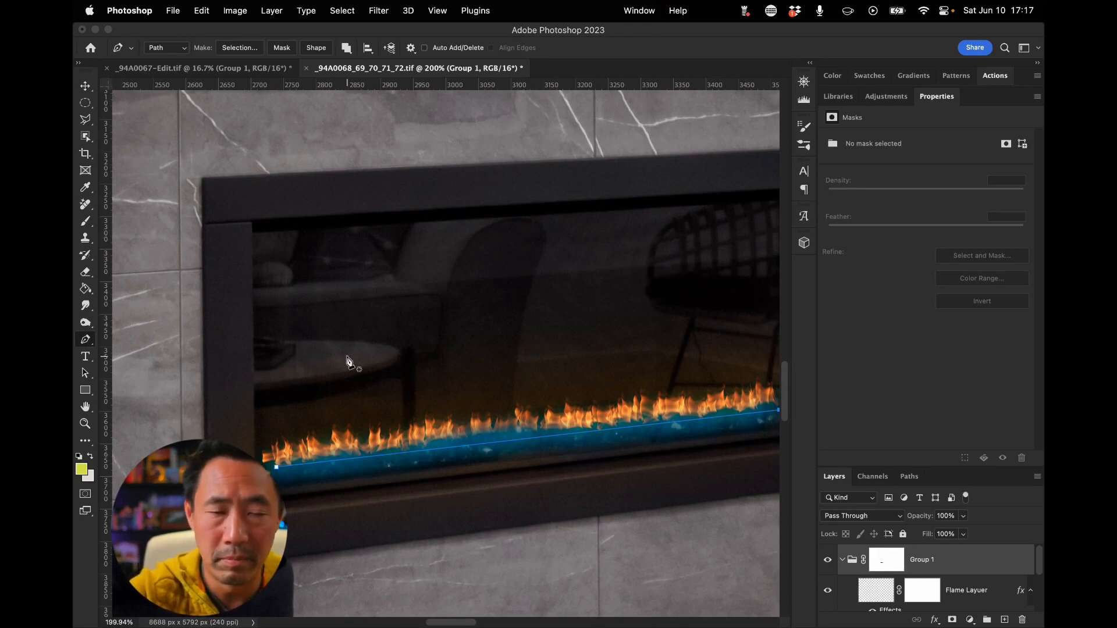
pyautogui.hscroll(5, 327, 378)
pyautogui.press('Escape')
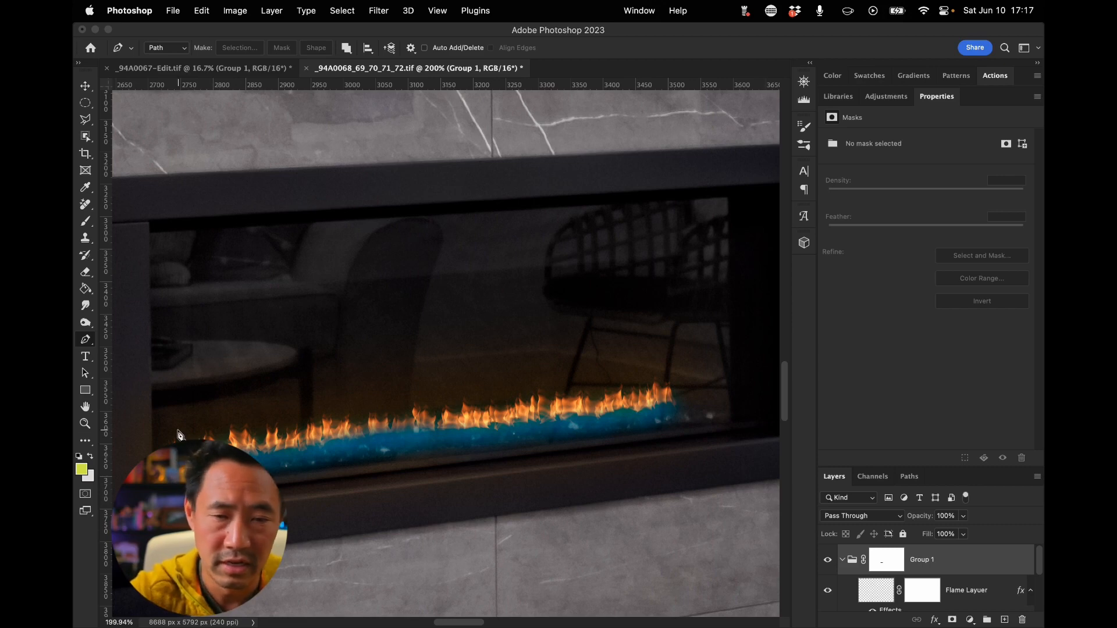
# Step: Draw a closed four-corner path around the dark glass opening of the fireplace
pyautogui.click(150, 235)
pyautogui.click(153, 501)
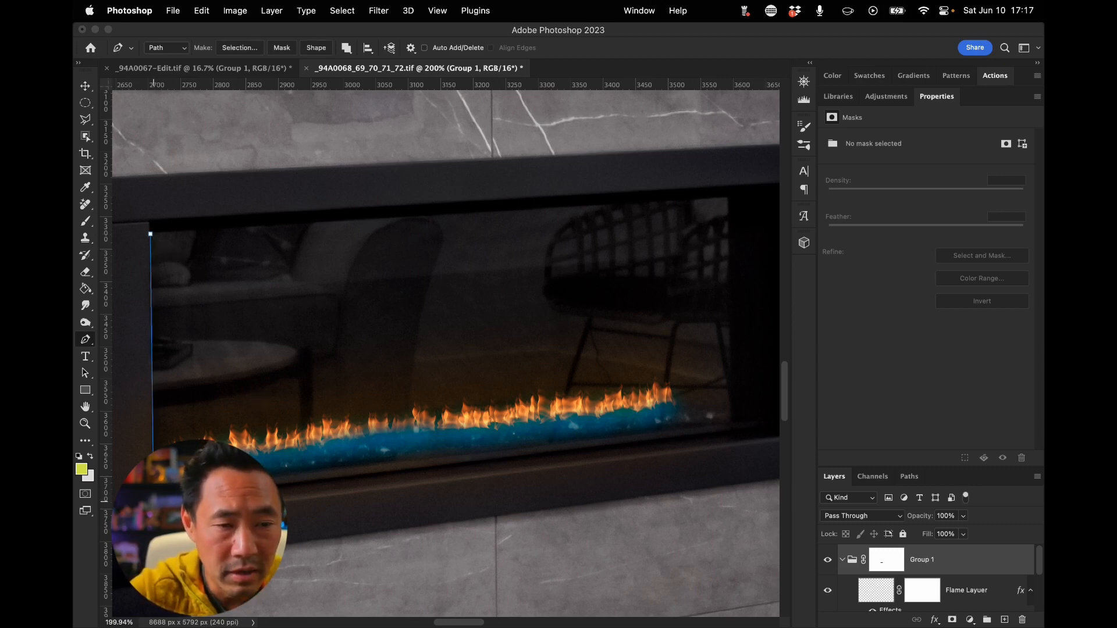
pyautogui.hscroll(3, 742, 429)
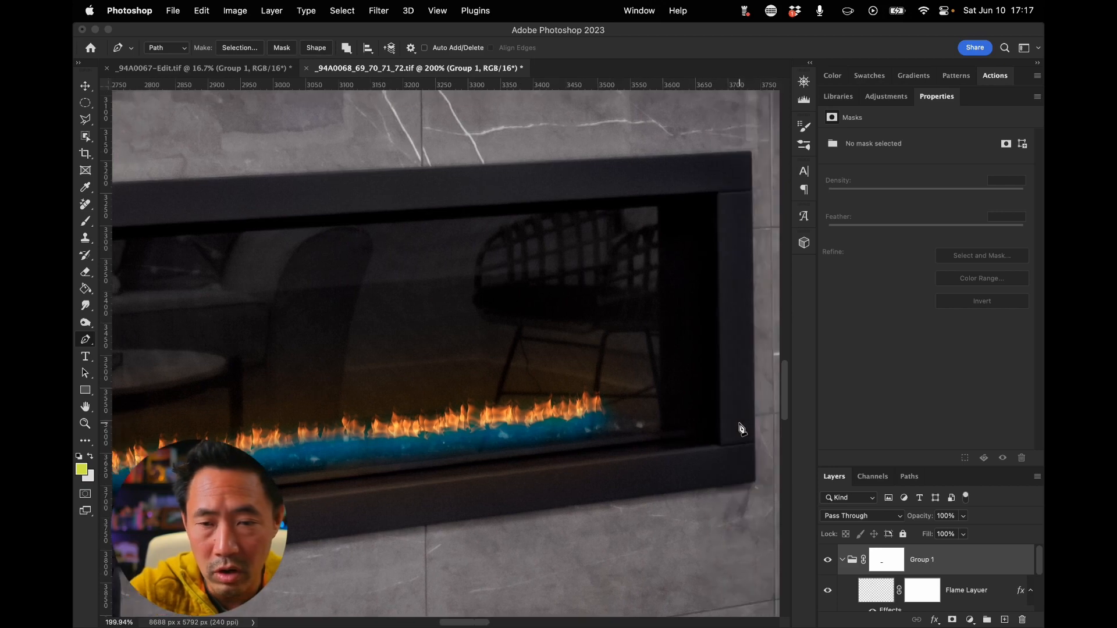
pyautogui.click(669, 437)
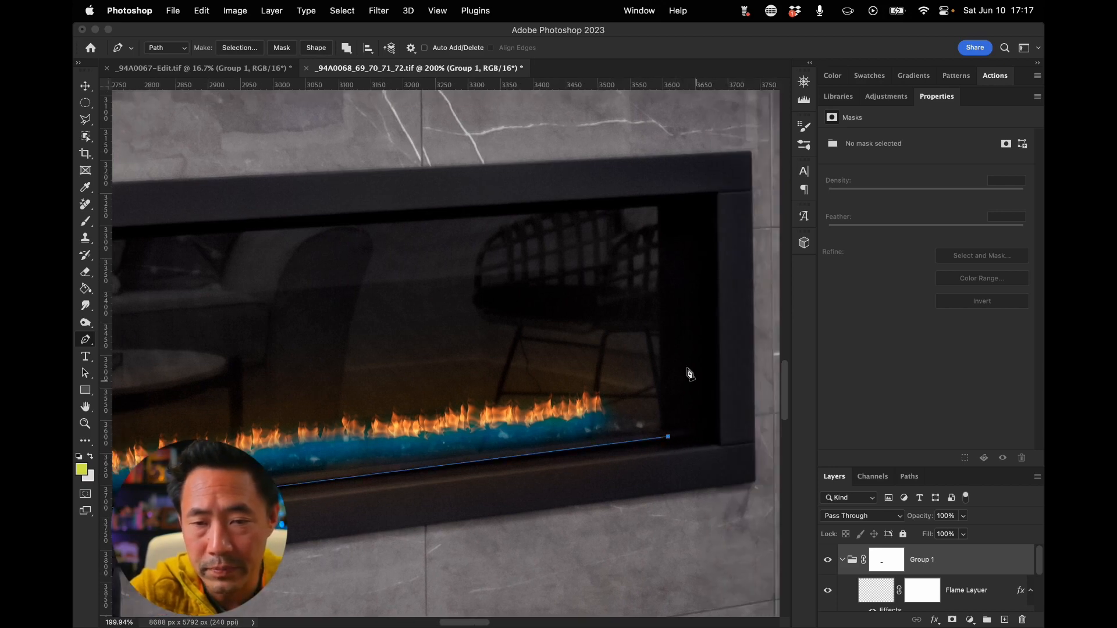
pyautogui.click(677, 201)
pyautogui.hscroll(-5, 627, 238)
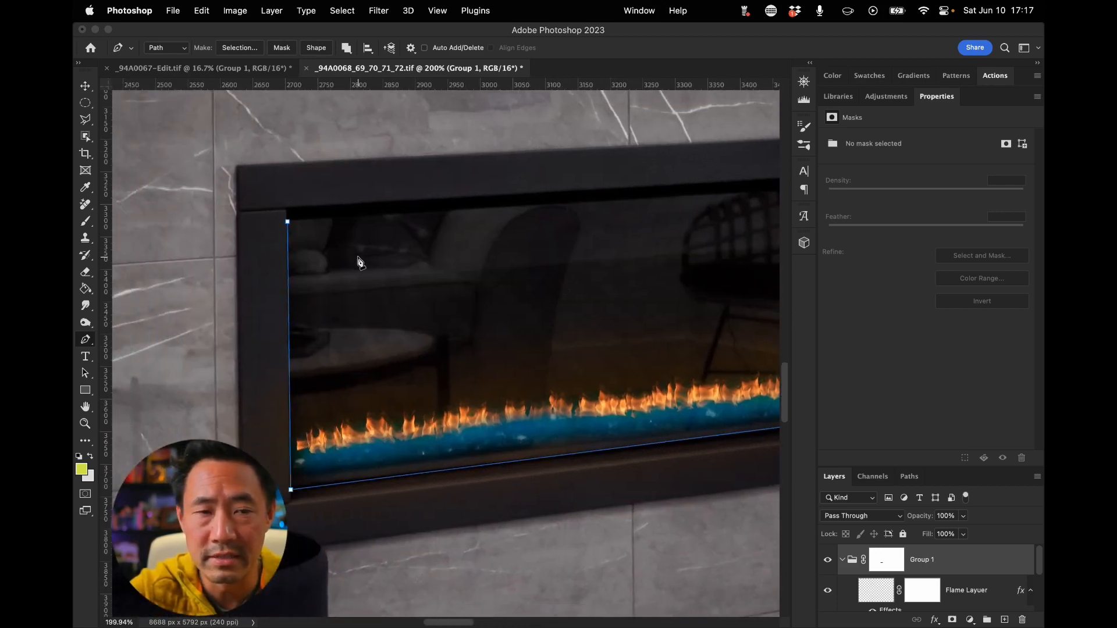
pyautogui.click(288, 222)
# Step: Pull the path's upper-right corner in to the glass edge and convert the path into a new anti-aliased selection with a 30 px feather
pyautogui.hscroll(7, 490, 245)
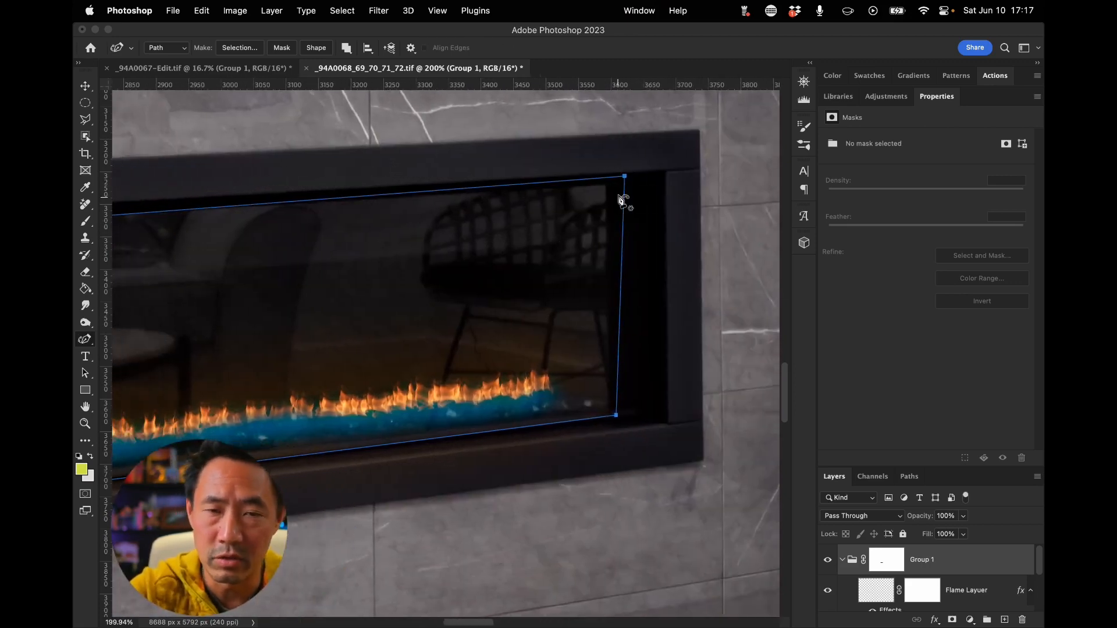
pyautogui.moveTo(625, 176); pyautogui.dragTo(614, 184)
pyautogui.scroll(-5, 599, 300)
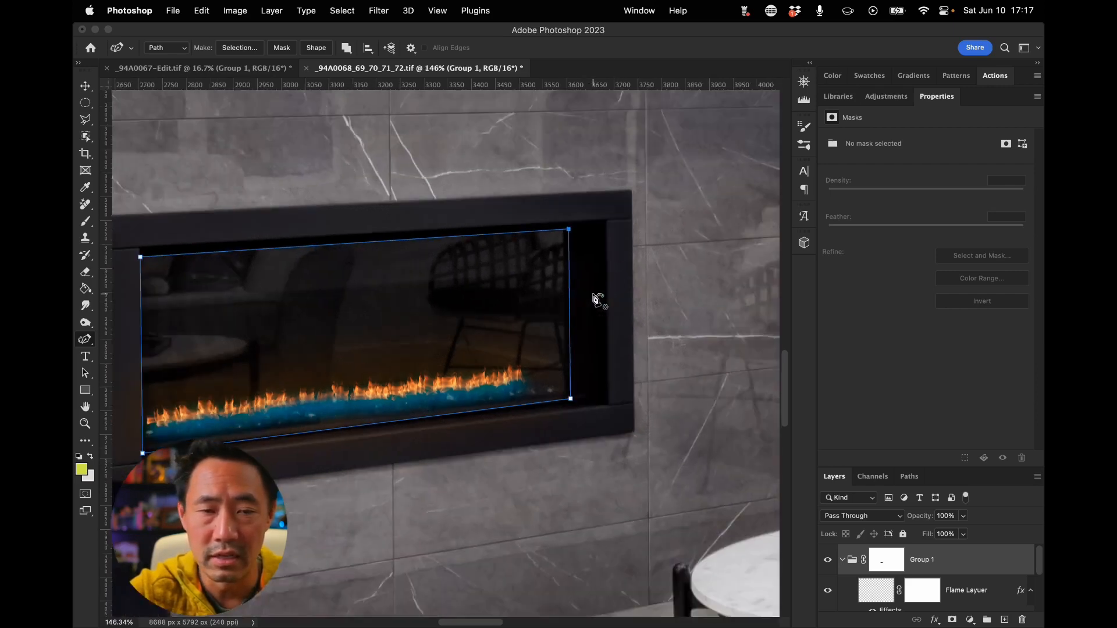
pyautogui.click(251, 48)
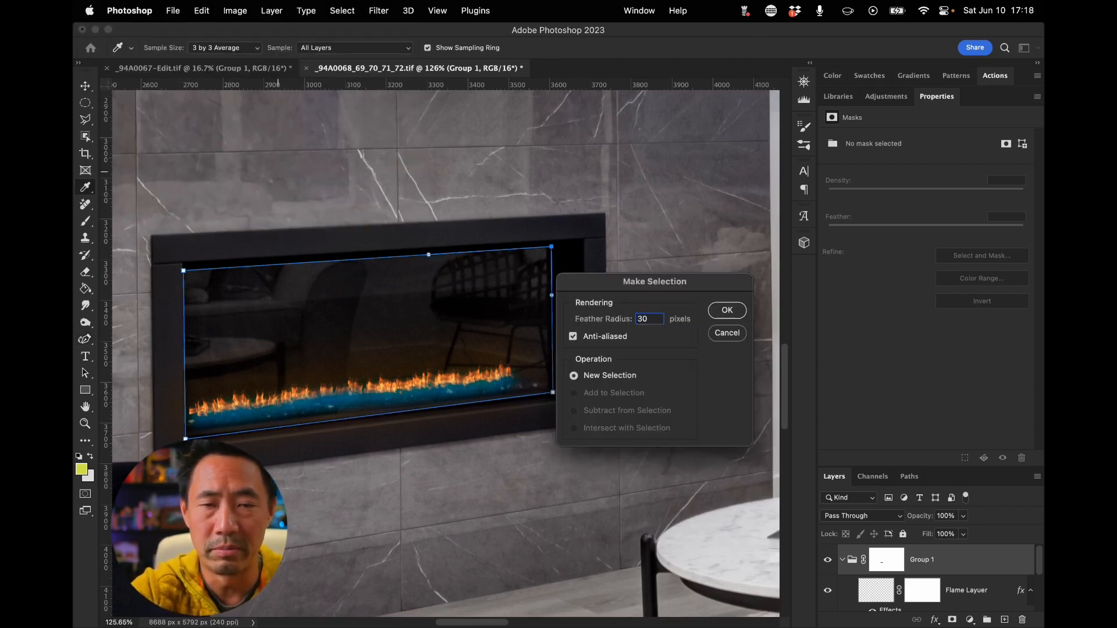
pyautogui.press('Return')
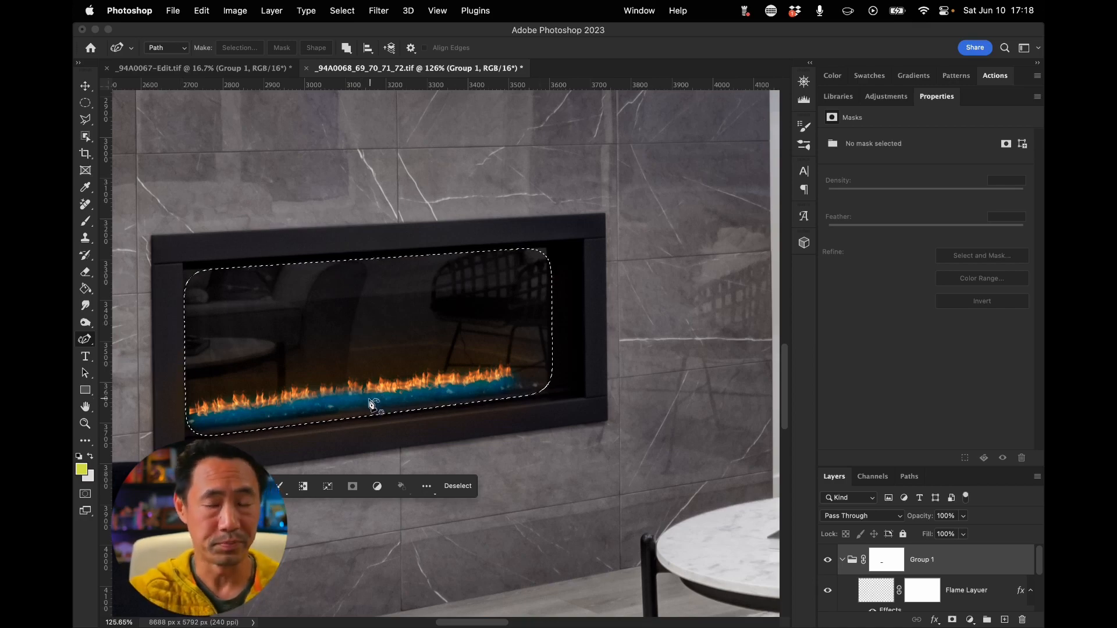
# Step: Create a new empty layer and place it above Group 1, keeping the feathered fireplace selection active
pyautogui.press('super+minus')
pyautogui.press('super+minus')
pyautogui.press('super+minus')
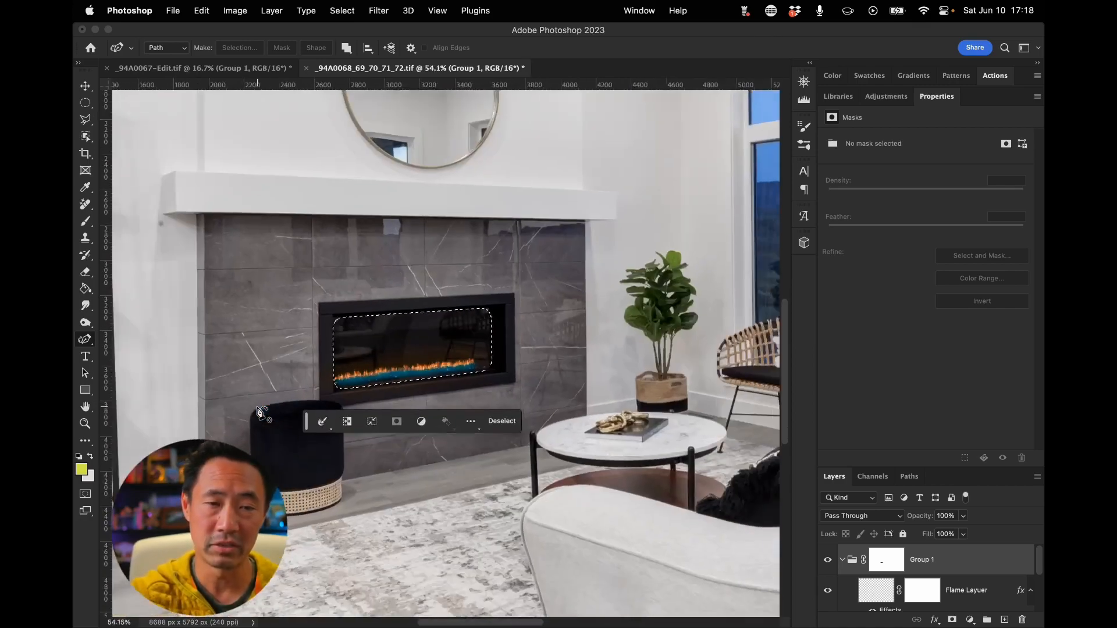
pyautogui.press('super+minus')
pyautogui.press('super+minus')
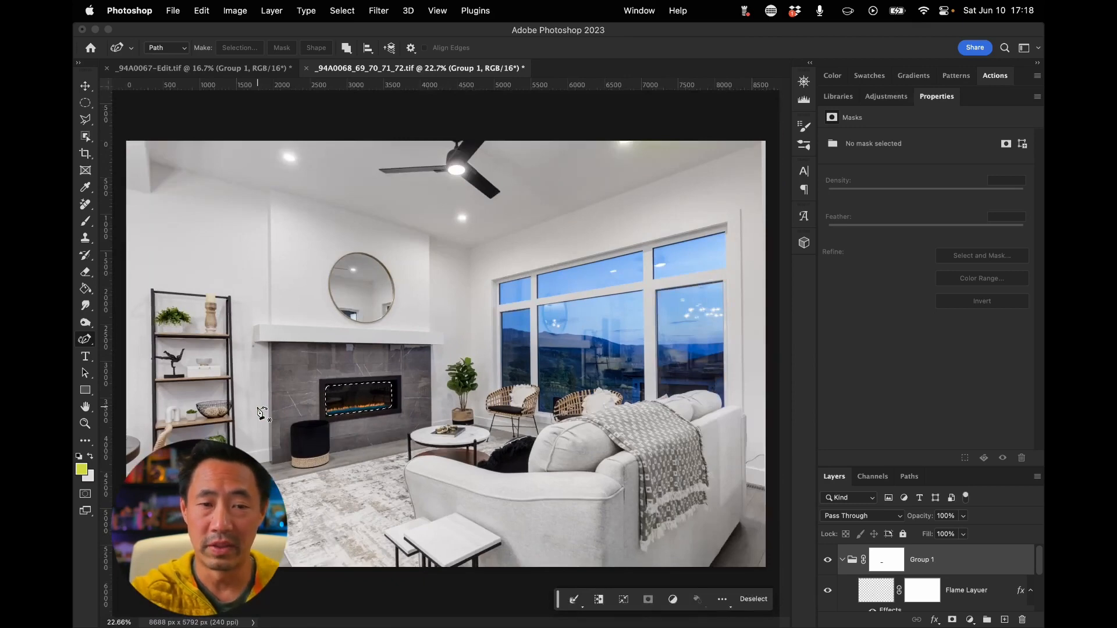
pyautogui.scroll(8, 261, 413)
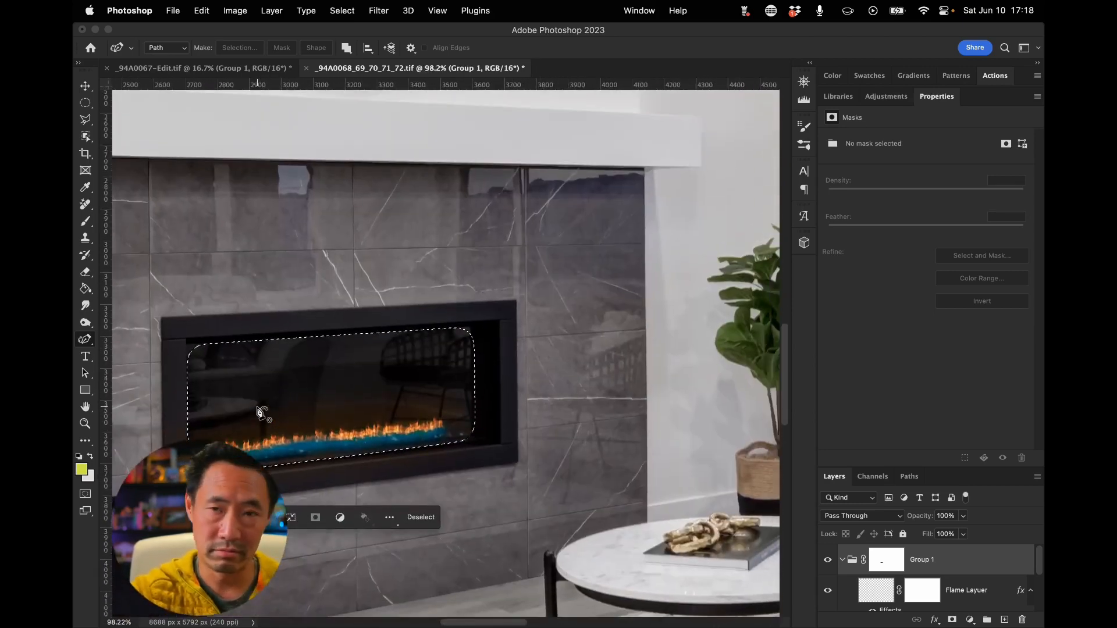
pyautogui.hscroll(-3, 394, 414)
pyautogui.scroll(-1, 394, 414)
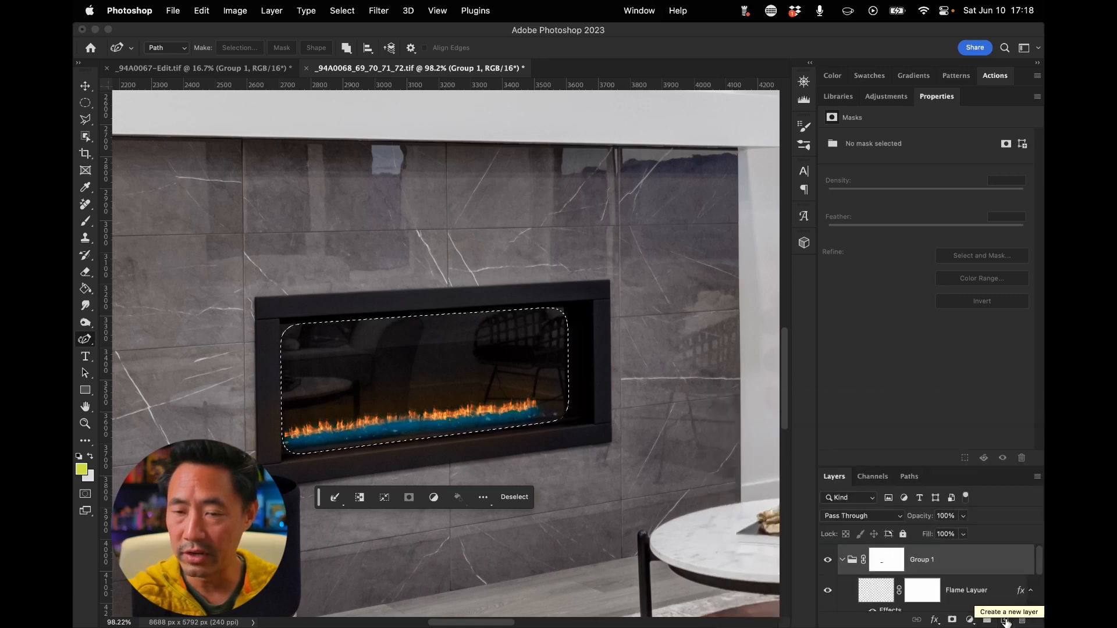
pyautogui.click(1006, 623)
pyautogui.moveTo(957, 590); pyautogui.dragTo(958, 546)
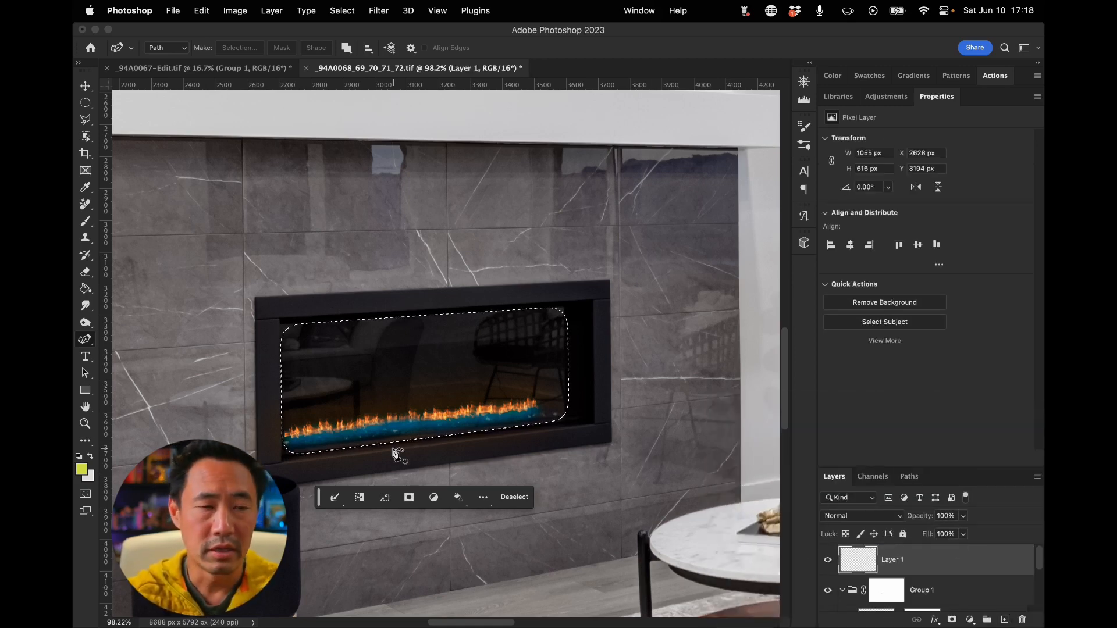
# Step: Sample a bright orange from the flames as the foreground color with the Eyedropper
pyautogui.press('i')
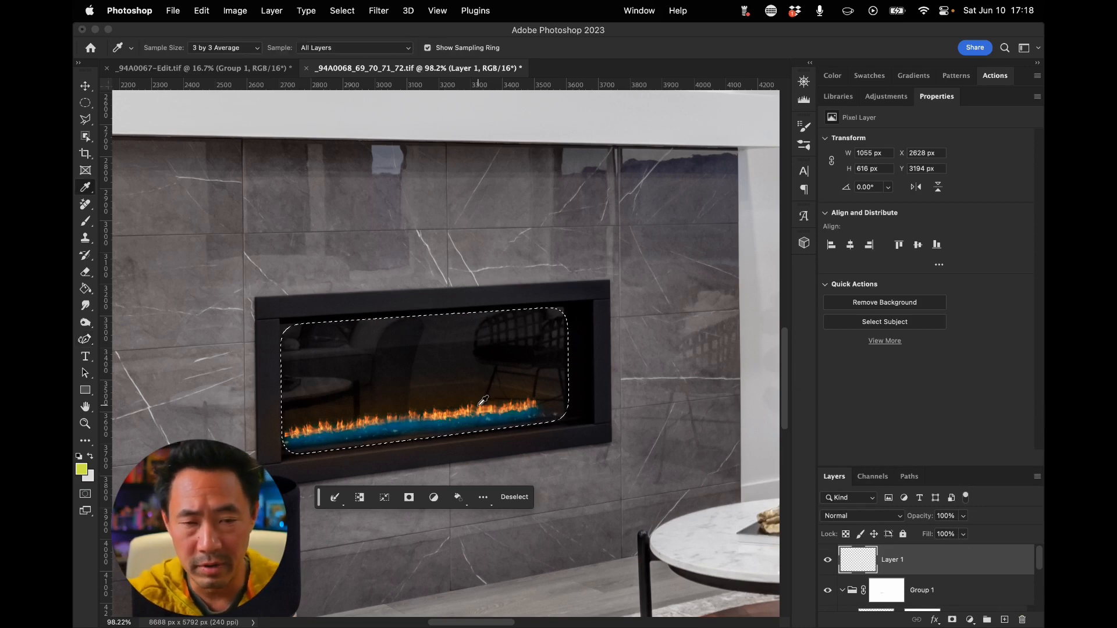
pyautogui.click(483, 400)
pyautogui.scroll(5, 486, 396)
pyautogui.click(490, 388)
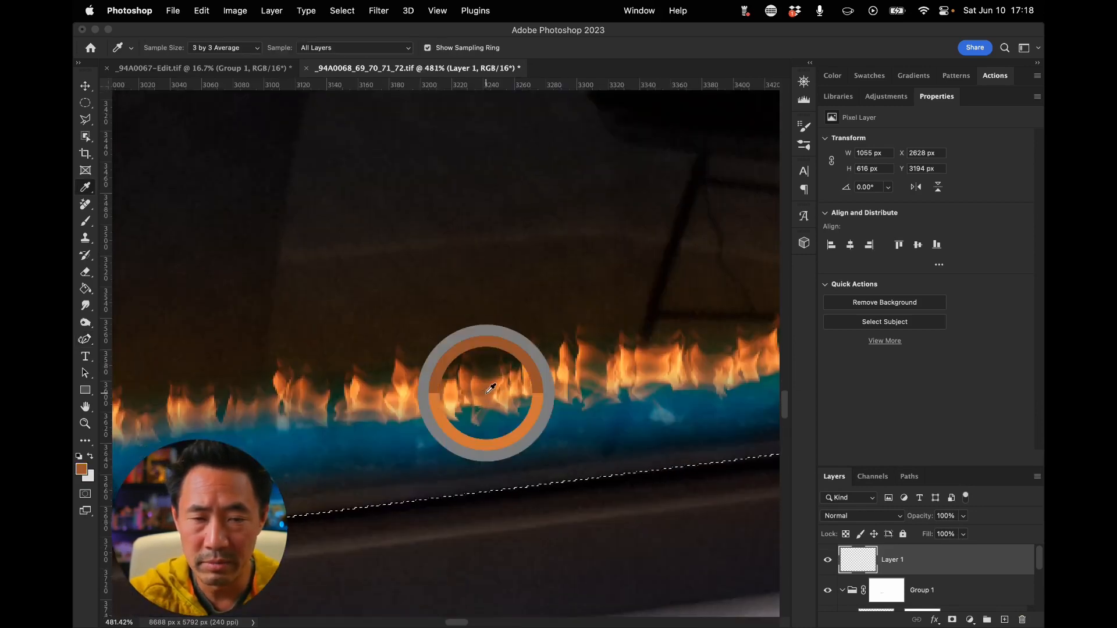
pyautogui.click(487, 389)
pyautogui.click(494, 387)
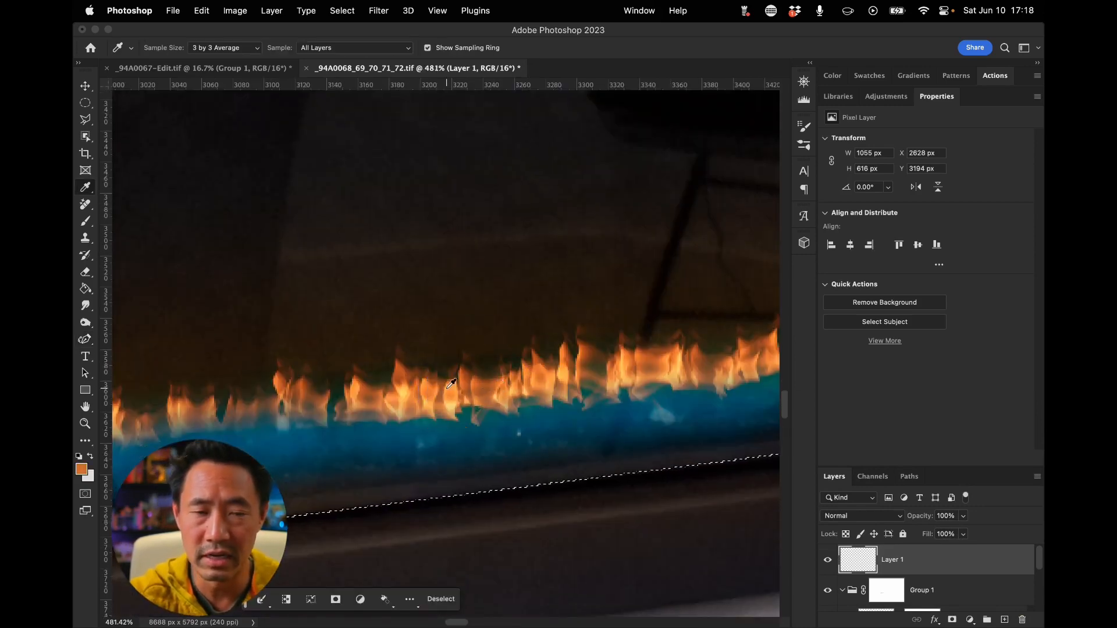
# Step: Fill the feathered fireplace selection on Layer 1 with the sampled orange using the Paint Bucket
pyautogui.scroll(-5, 452, 384)
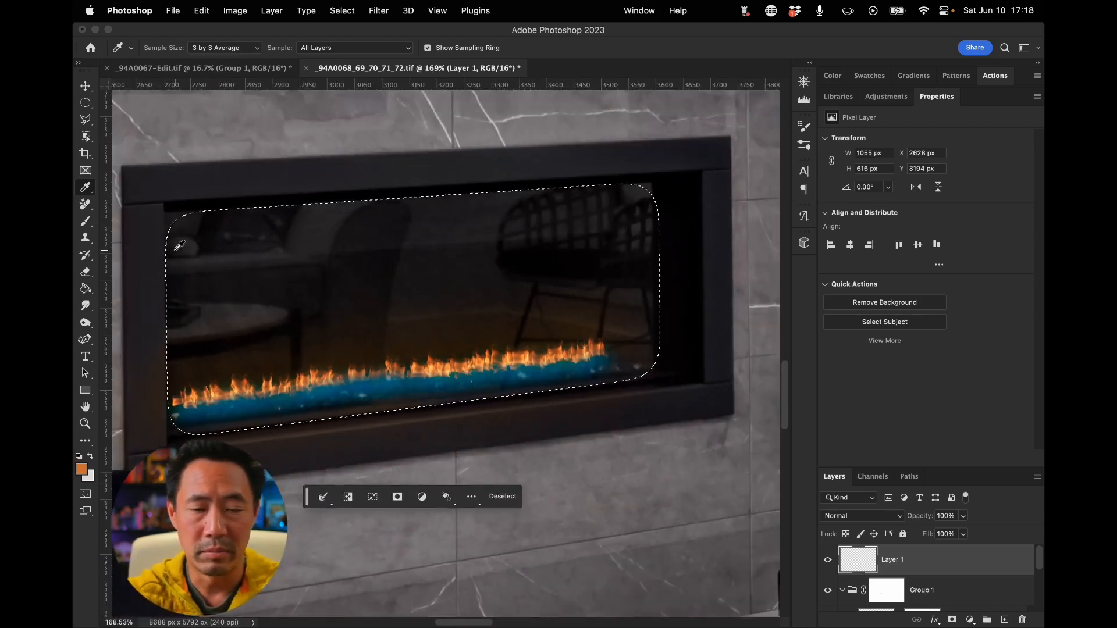
pyautogui.press('g')
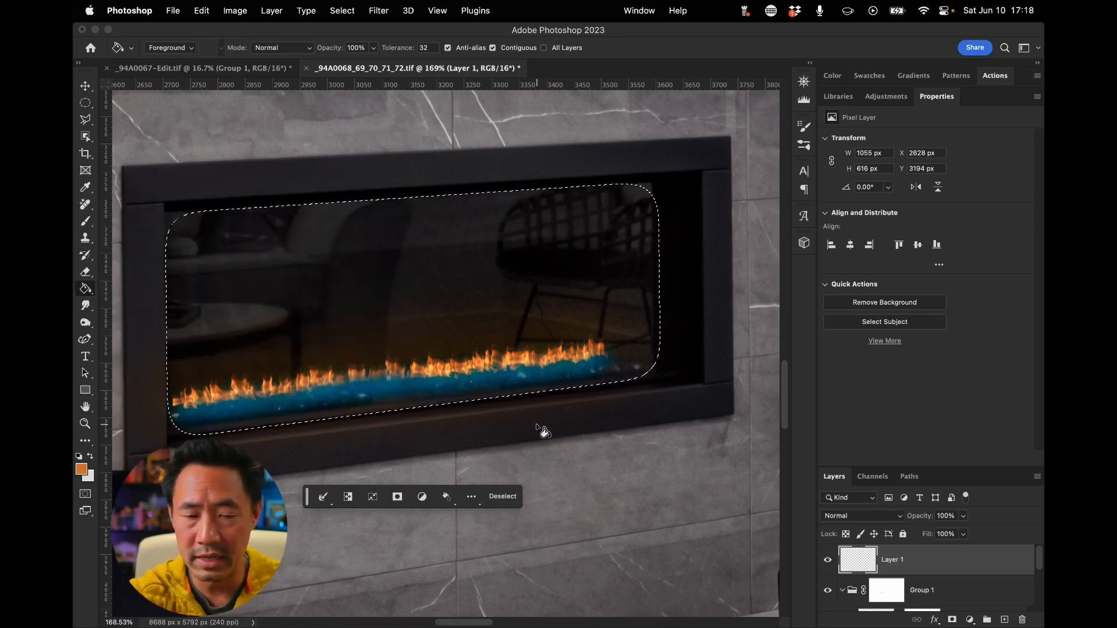
pyautogui.click(464, 277)
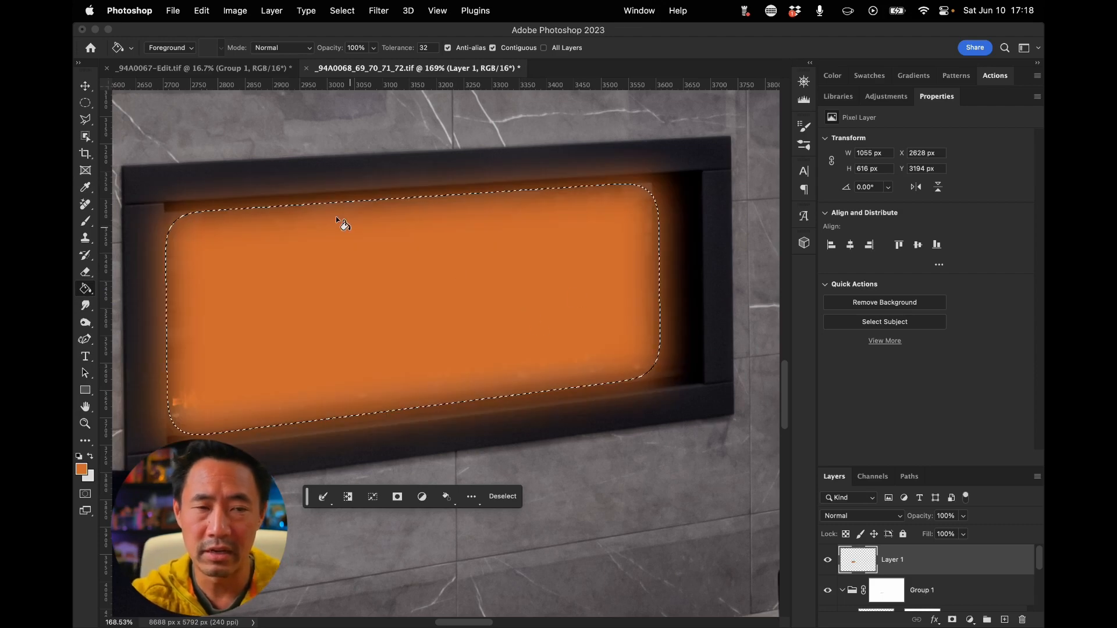
# Step: Set Layer 1 to Screen blending at 8% opacity and clear the selection
pyautogui.click(878, 516)
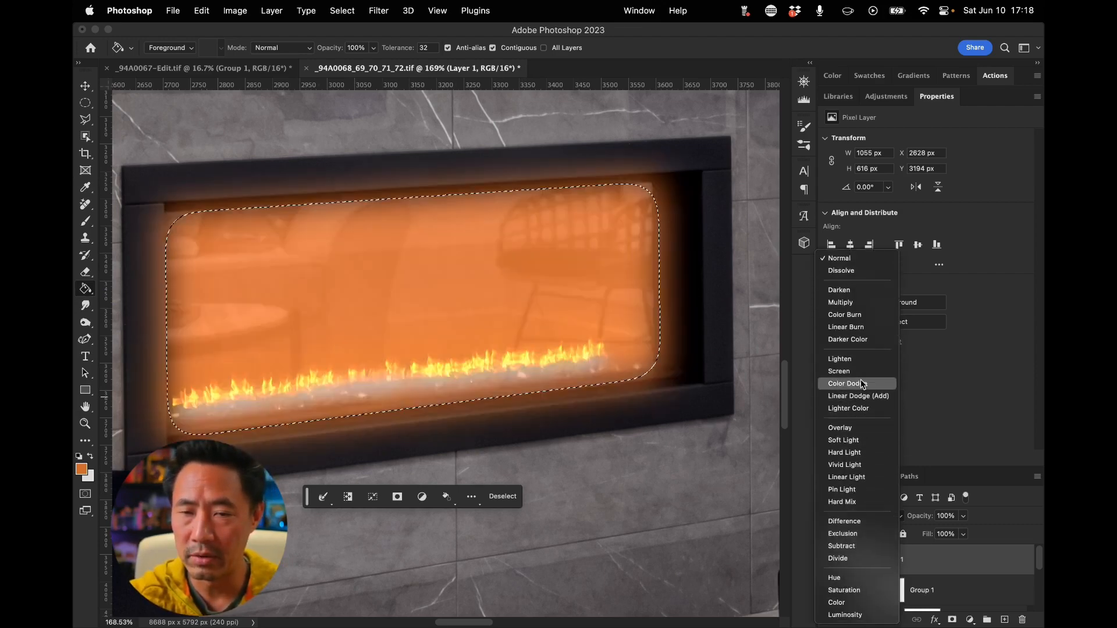
pyautogui.click(861, 370)
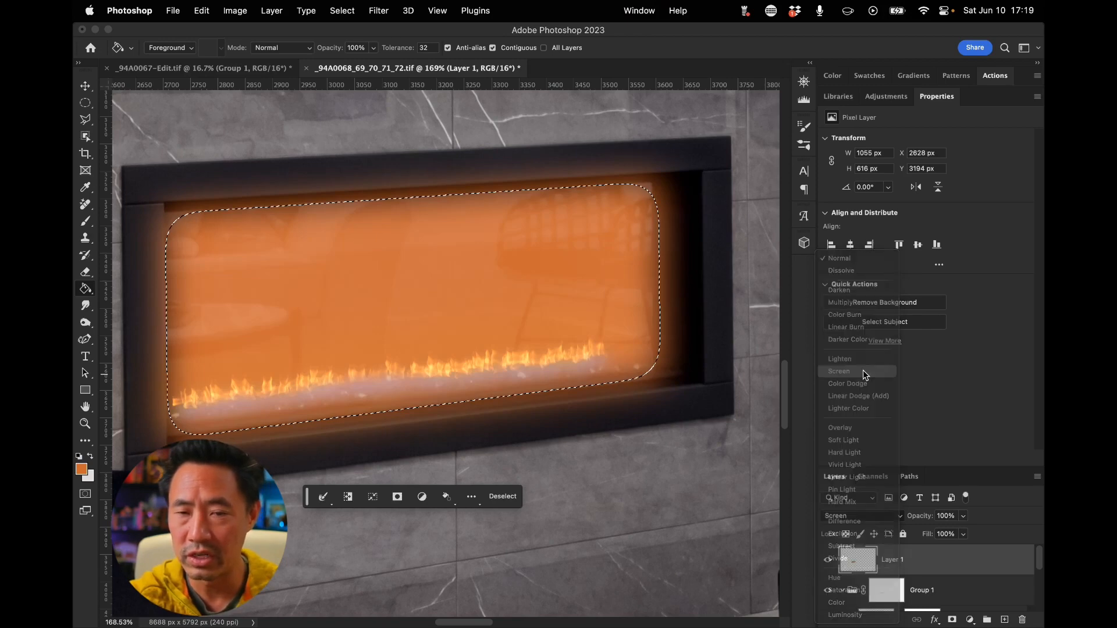
pyautogui.click(963, 516)
pyautogui.moveTo(912, 536)
pyautogui.mouseDown()
pyautogui.moveTo(921, 532)
pyautogui.moveTo(909, 531)
pyautogui.mouseUp()
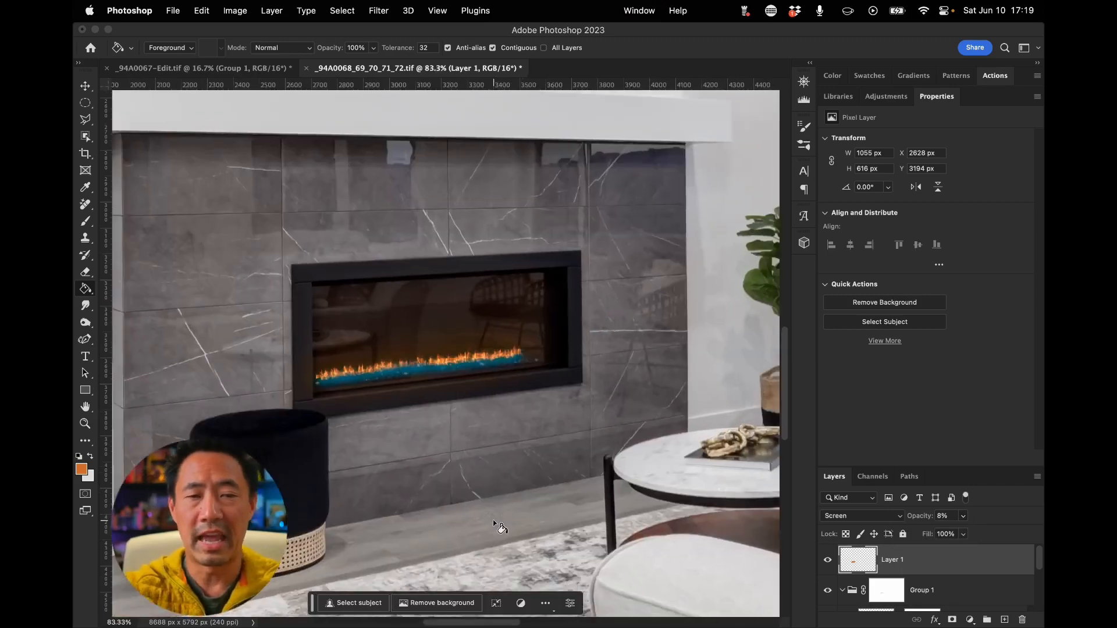
# Step: Toggle Layer 1's visibility to compare the fireplace with and without the orange haze, and check the whole photo
pyautogui.scroll(-5, 495, 520)
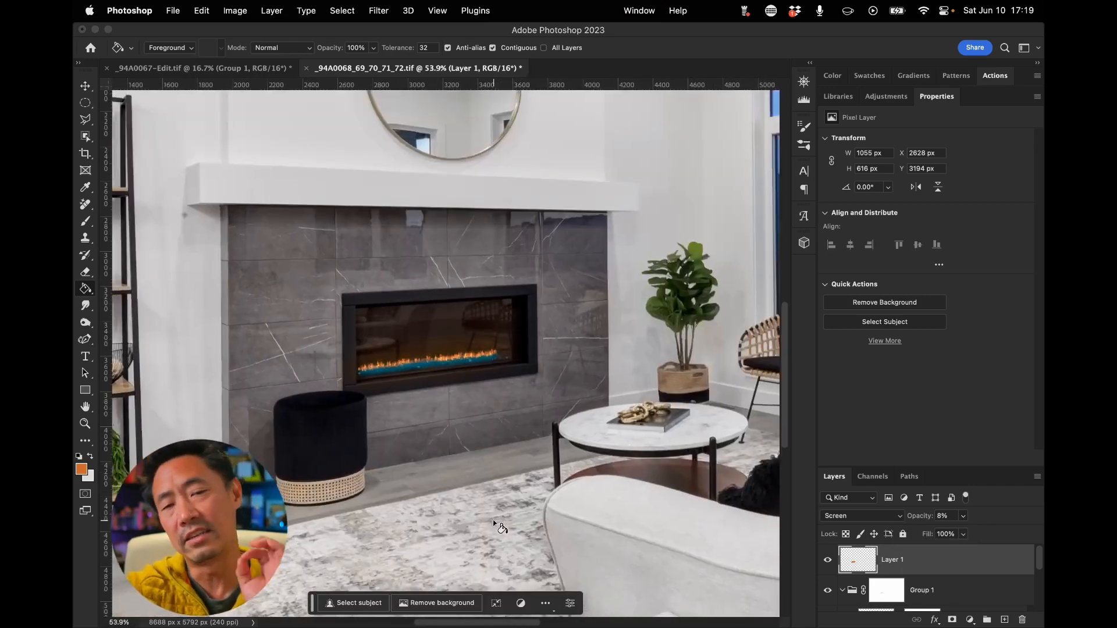
pyautogui.click(828, 563)
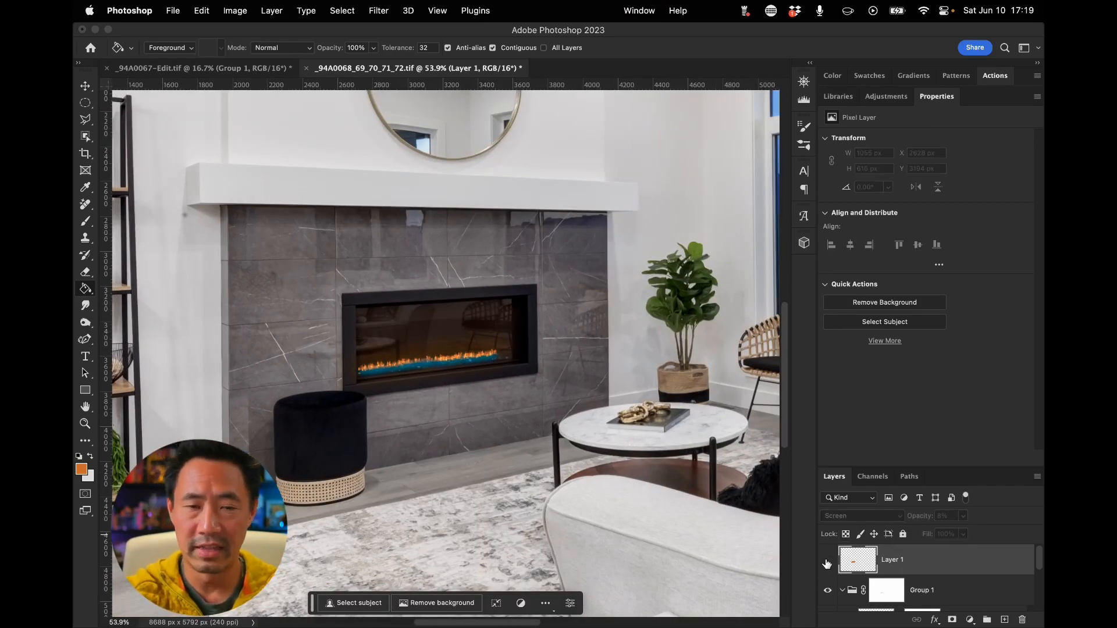
pyautogui.click(826, 562)
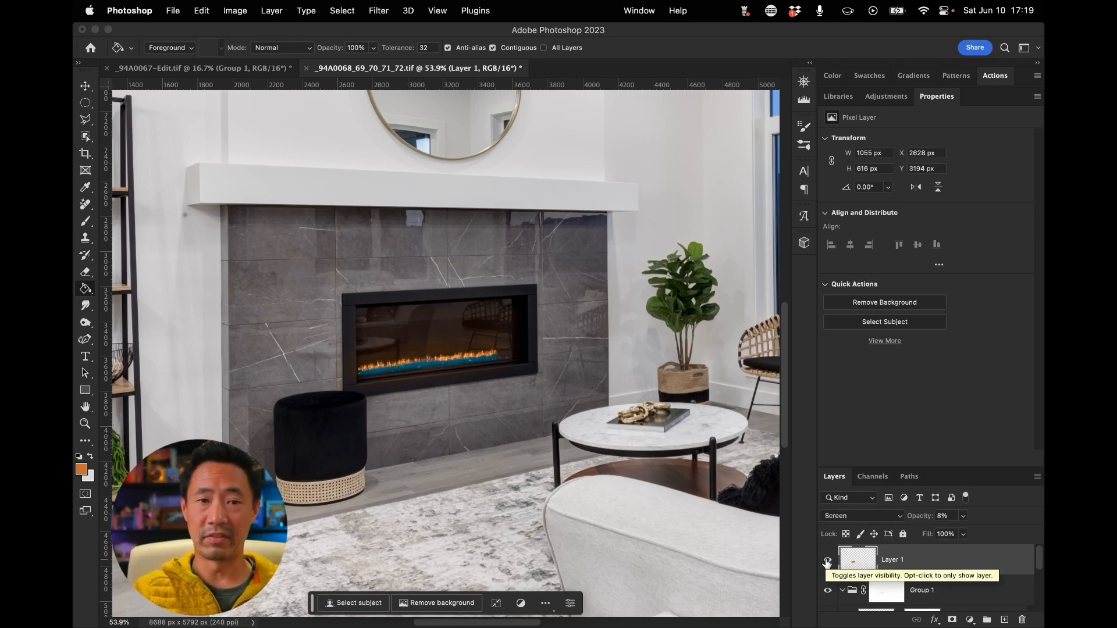
pyautogui.click(828, 566)
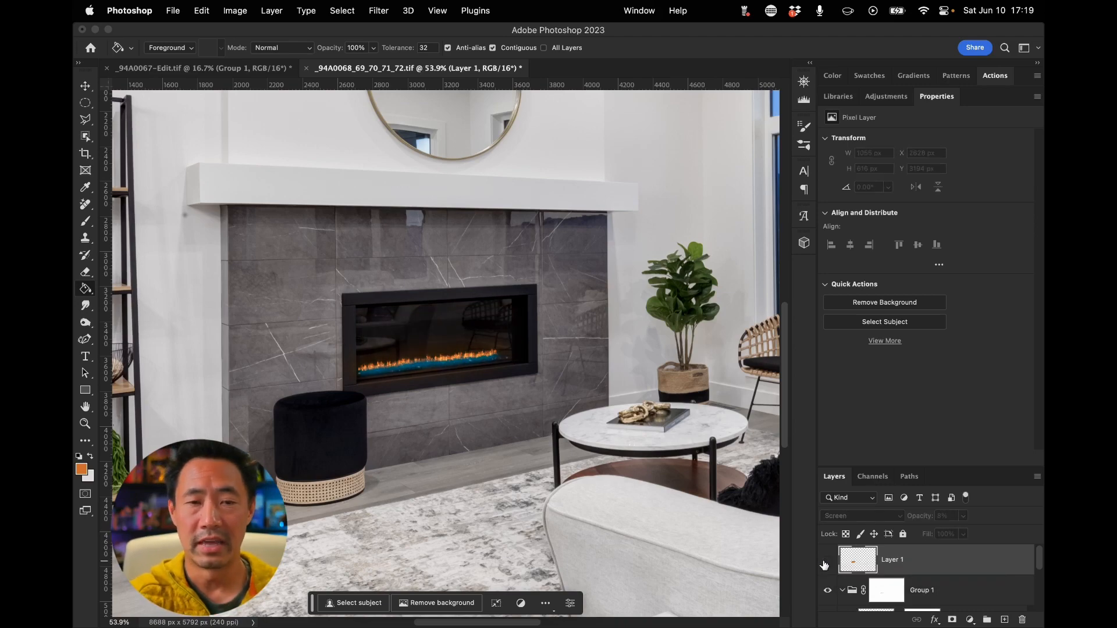
pyautogui.click(826, 564)
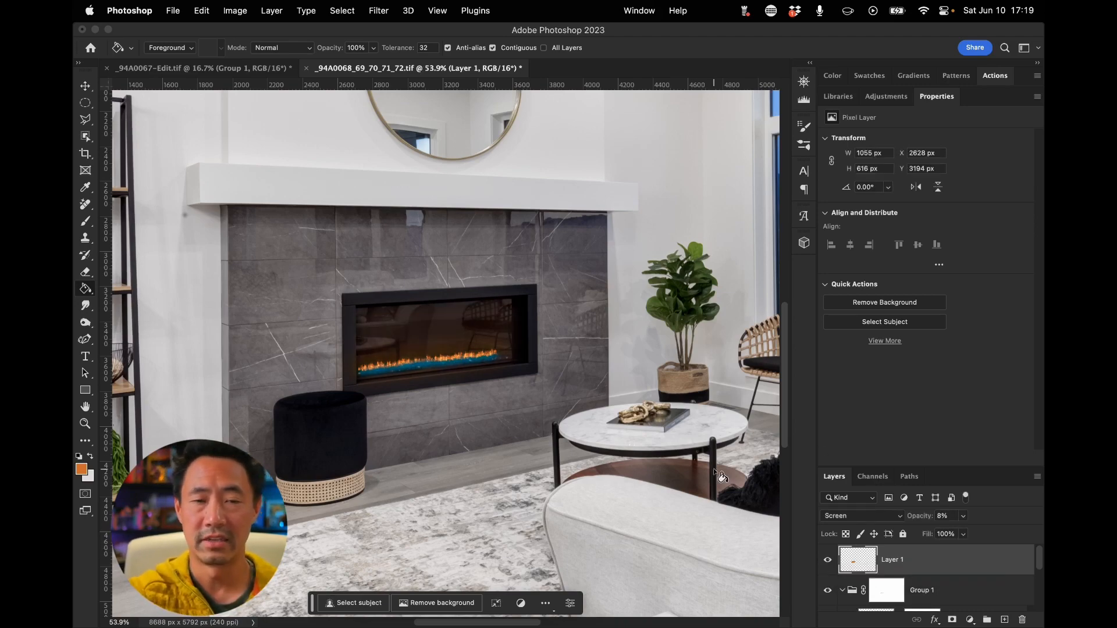
pyautogui.press('super+0')
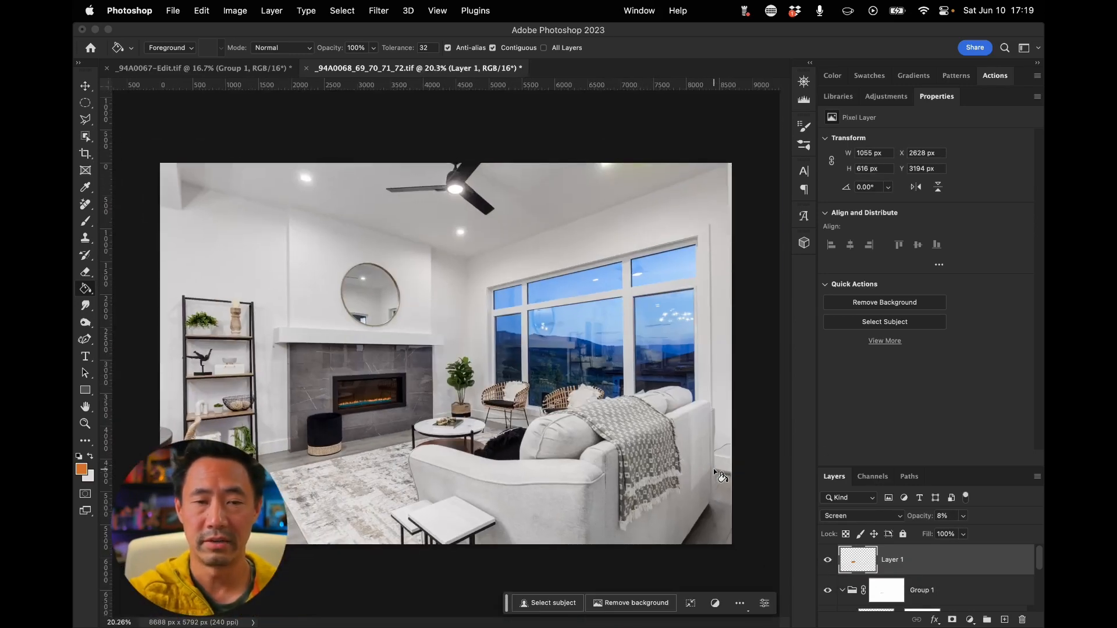
pyautogui.press('super+plus')
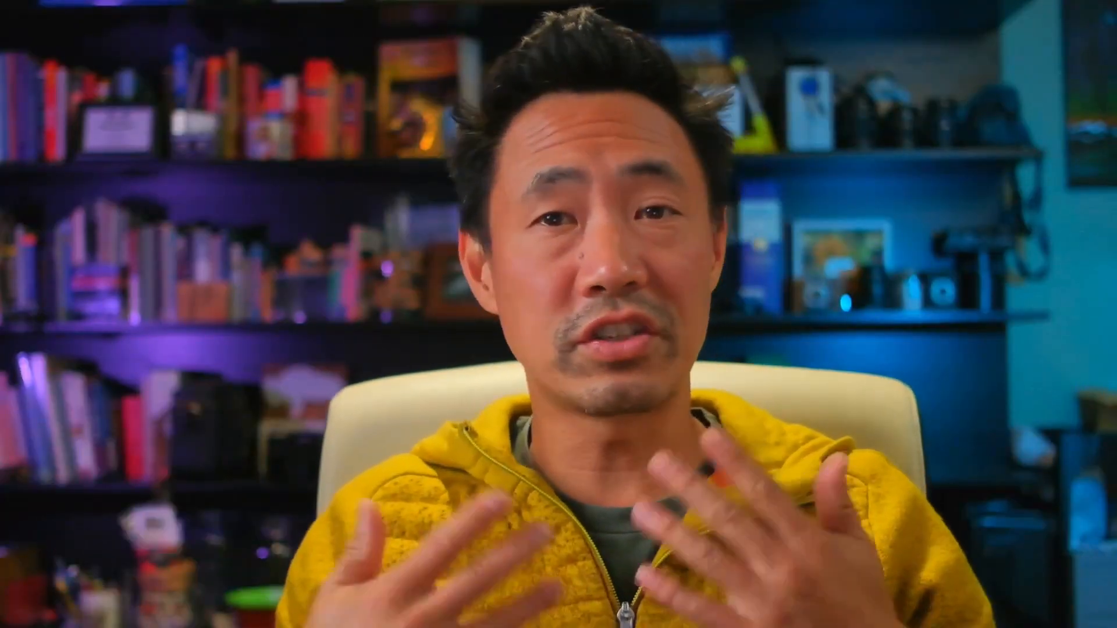